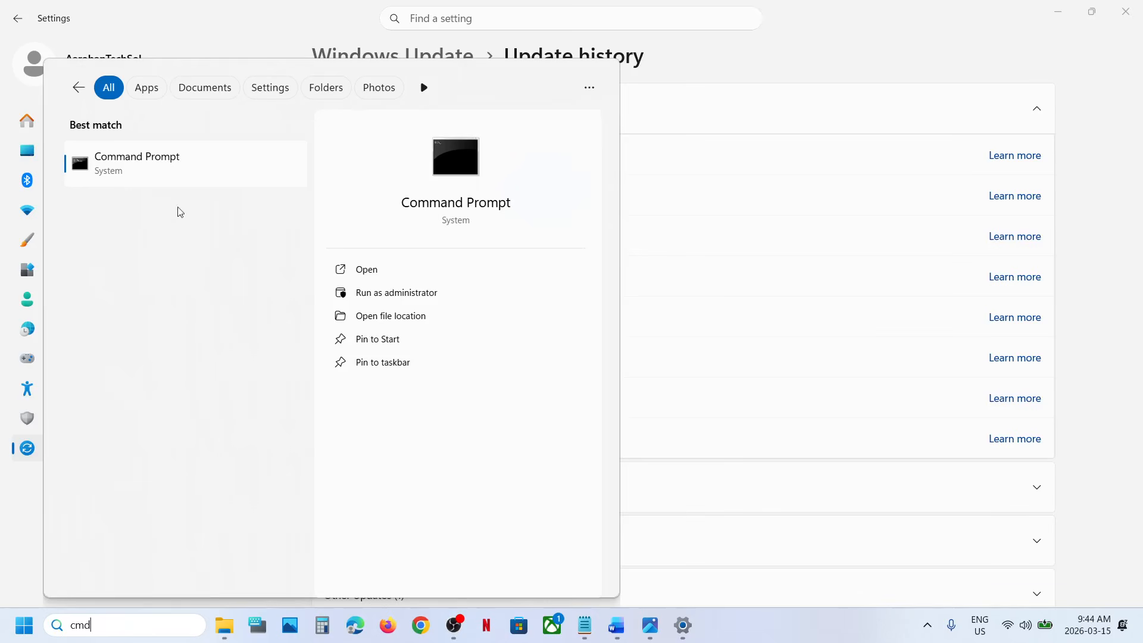
- Open Command Prompt with administrator rights from the search results and allow it to make changes to the device
{"action": "right_click", "coordinate": [123, 173]}
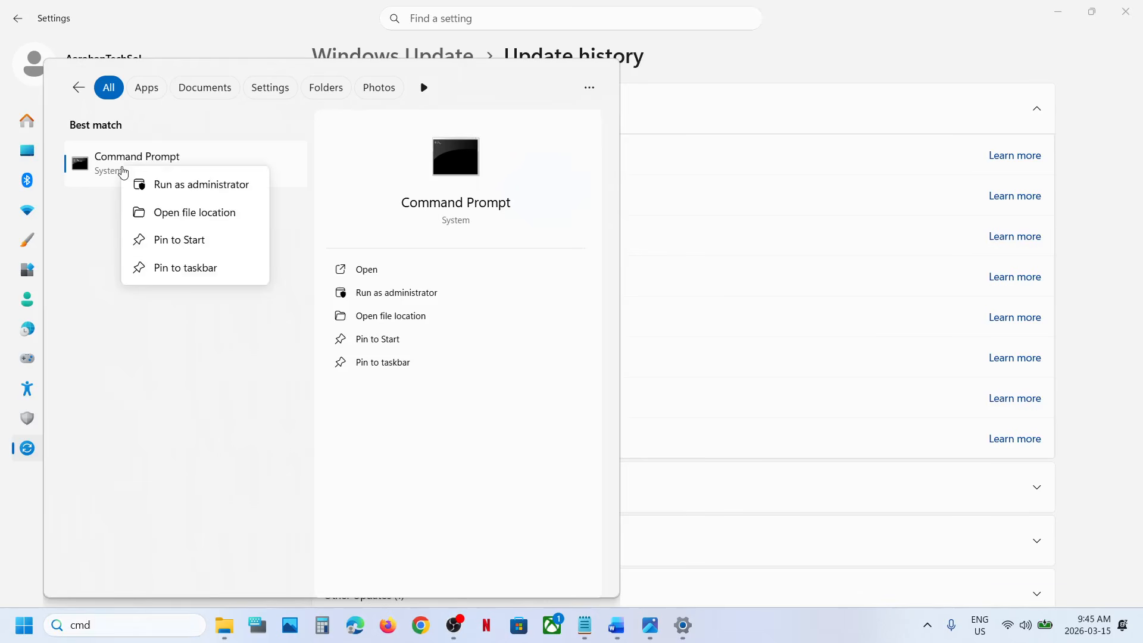
{"action": "left_click", "coordinate": [204, 188]}
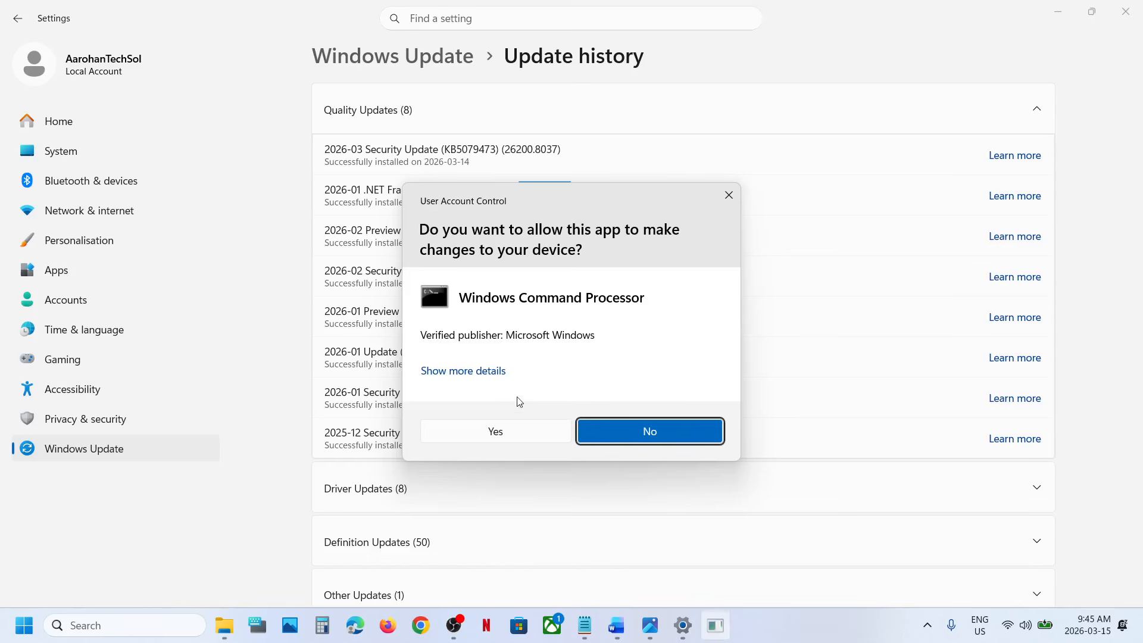
{"action": "left_click", "coordinate": [494, 431]}
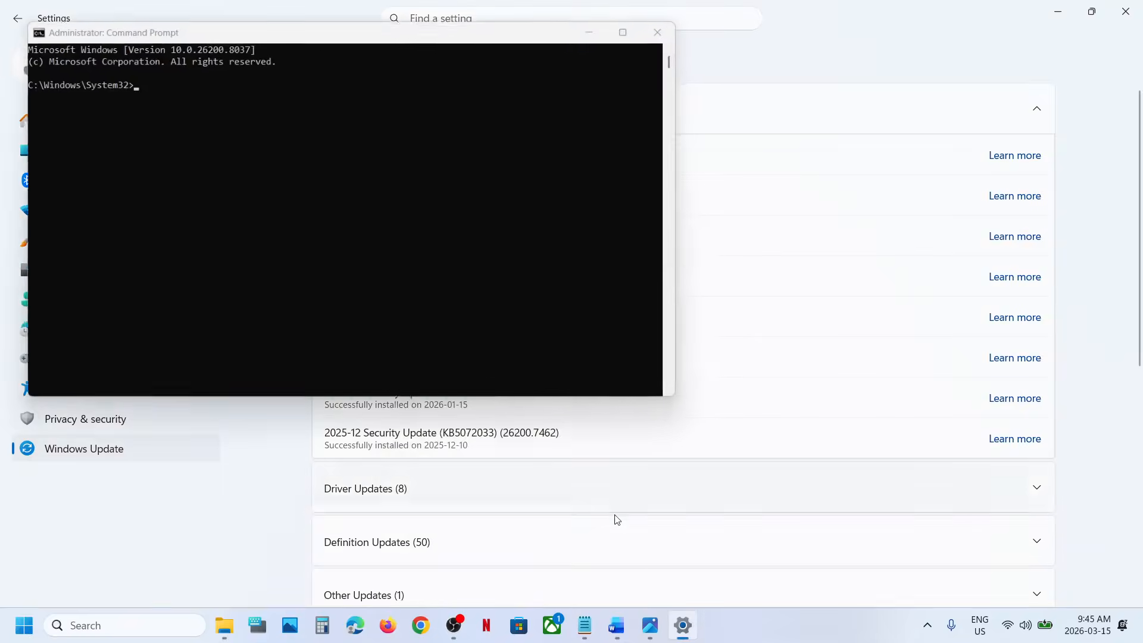
- Copy the sfc /scannow command from the Word document and run it in the administrator Command Prompt
{"action": "left_click", "coordinate": [618, 633]}
{"action": "scroll", "coordinate": [370, 302], "scroll_direction": "up", "scroll_amount": 10}
{"action": "scroll", "coordinate": [369, 301], "scroll_direction": "up", "scroll_amount": 3}
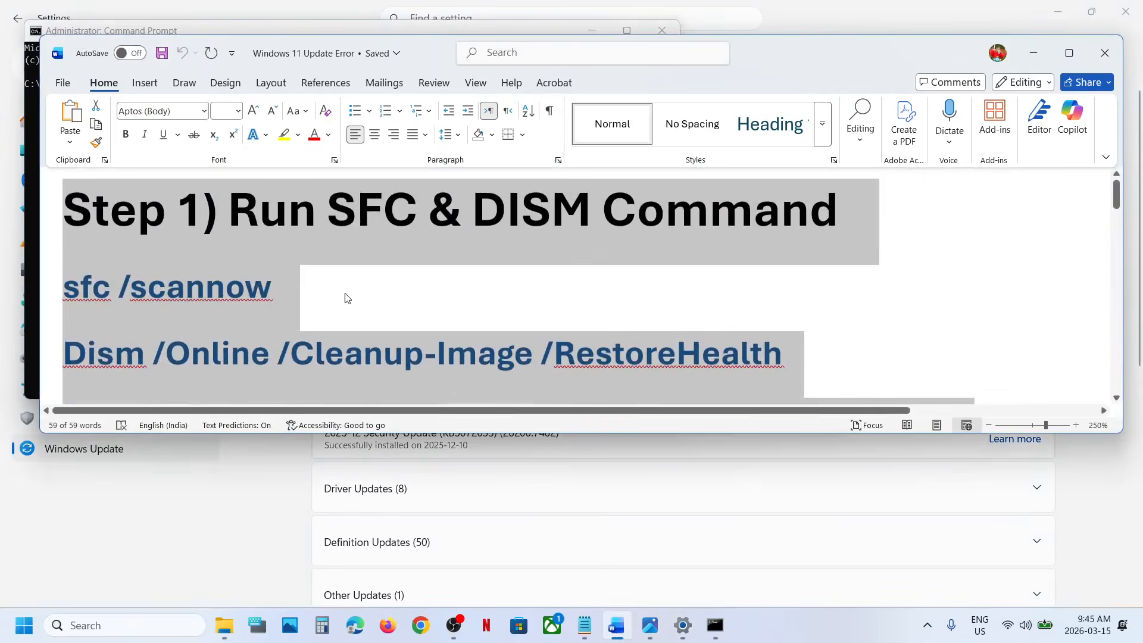
{"action": "scroll", "coordinate": [357, 298], "scroll_direction": "down", "scroll_amount": 2}
{"action": "scroll", "coordinate": [338, 288], "scroll_direction": "up", "scroll_amount": 2}
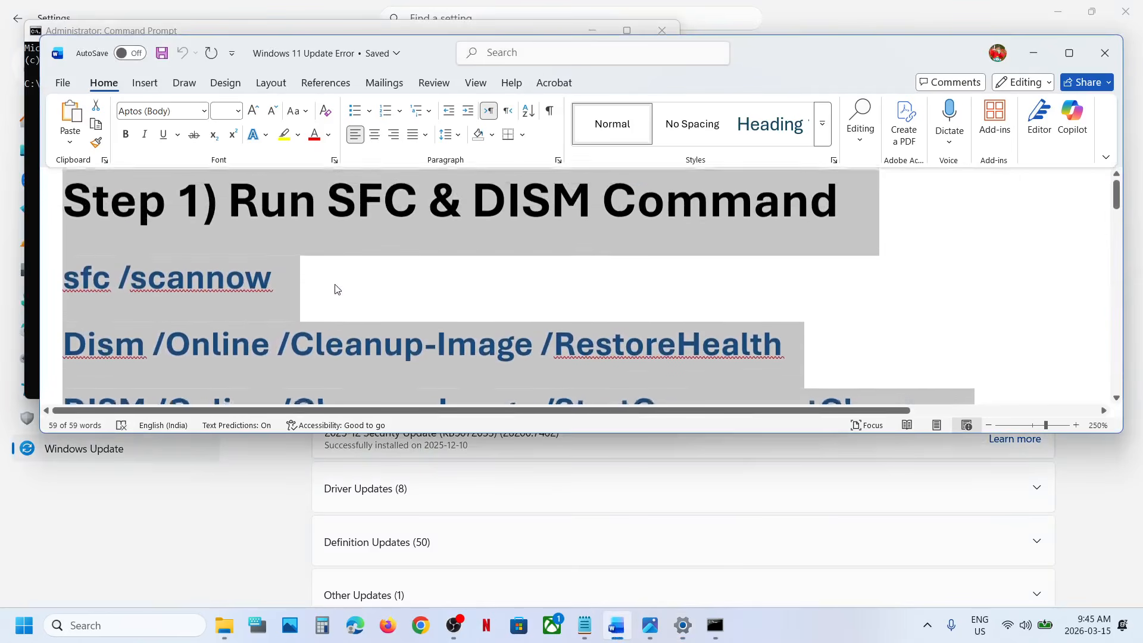
{"action": "left_click", "coordinate": [212, 299]}
{"action": "triple_click", "coordinate": [224, 294]}
{"action": "key", "text": "ctrl+c"}
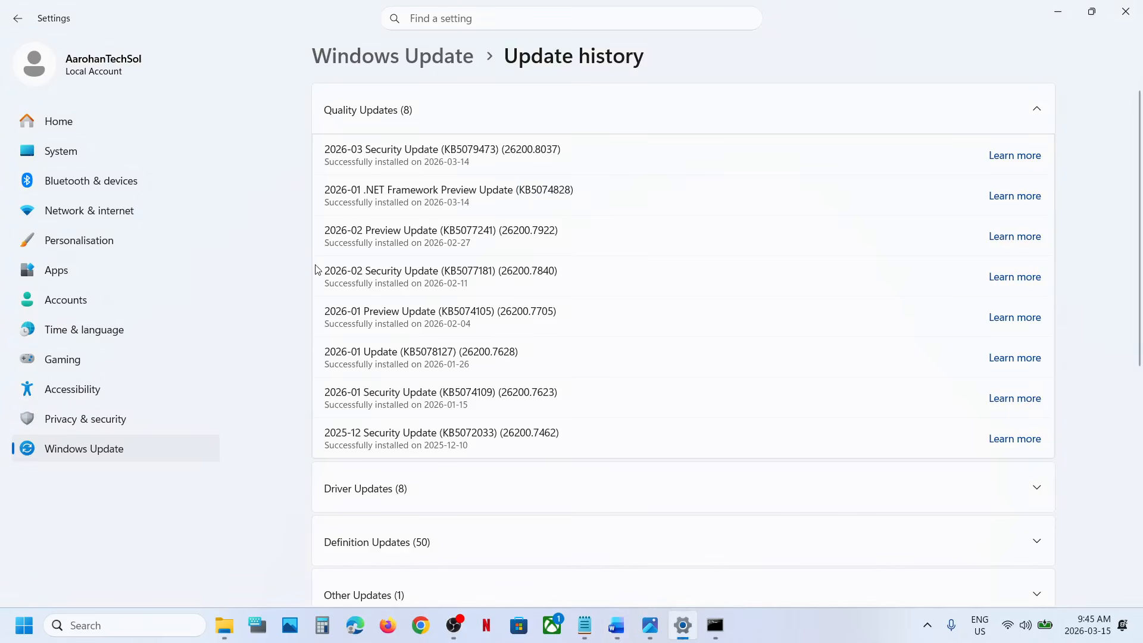
{"action": "left_click", "coordinate": [715, 625]}
{"action": "key", "text": "ctrl+v"}
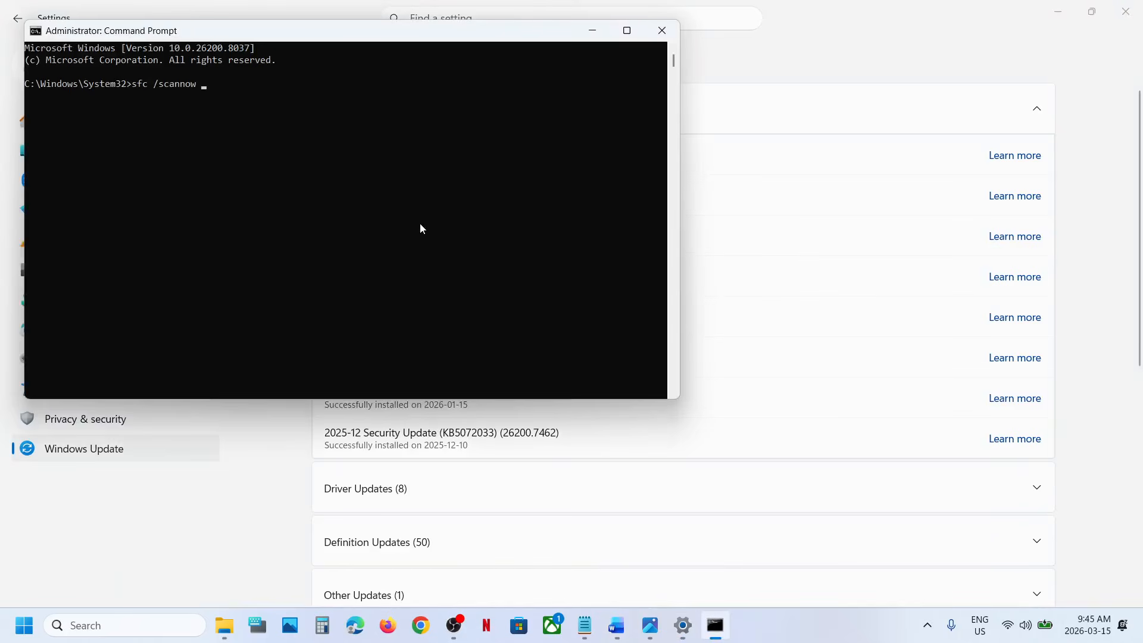
{"action": "key", "text": "Return"}
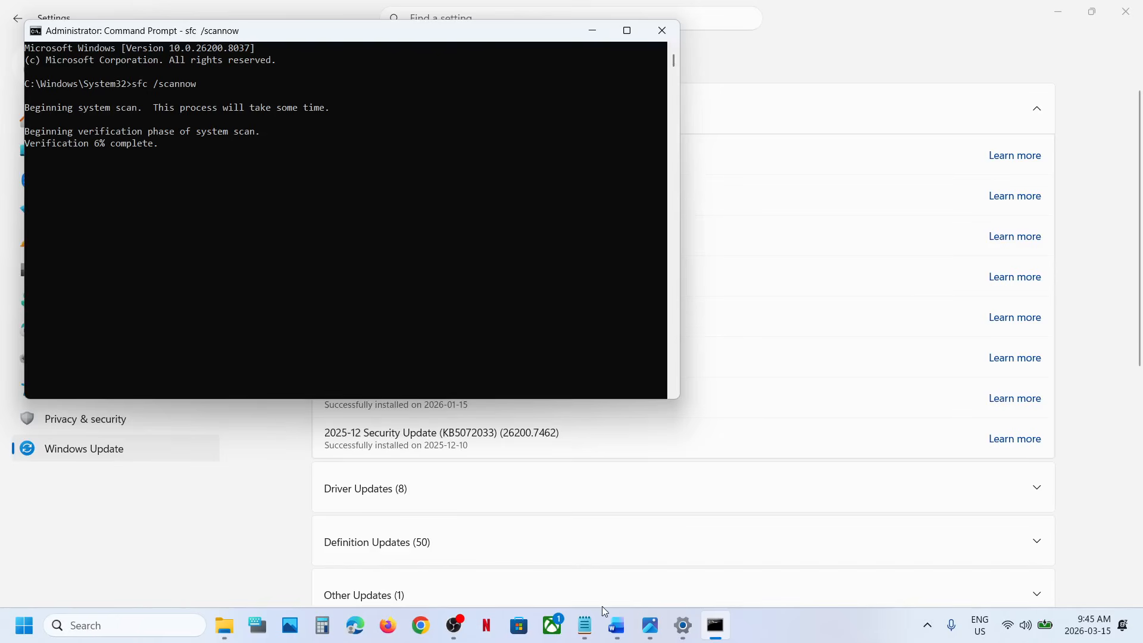
- Review the Dism /Online /Cleanup-Image /RestoreHealth and DISM /Online /Cleanup-Image /StartComponentCleanup commands in the Word document, and check the Command Prompt scan
{"action": "left_click", "coordinate": [615, 630]}
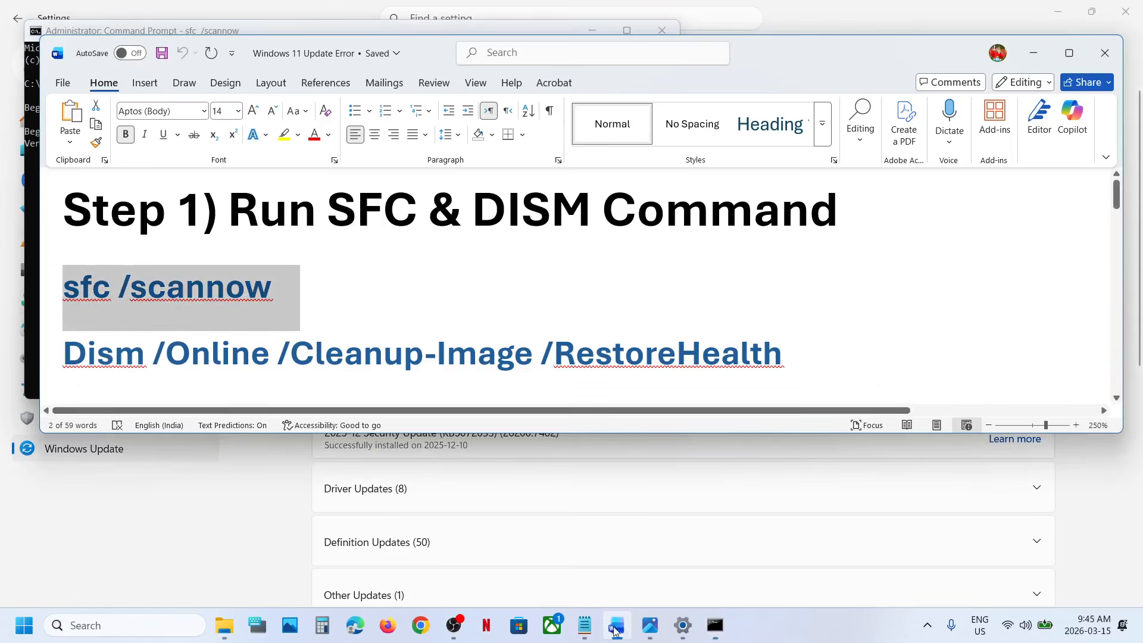
{"action": "triple_click", "coordinate": [334, 351]}
{"action": "key", "text": "alt+Tab"}
{"action": "left_click", "coordinate": [267, 222]}
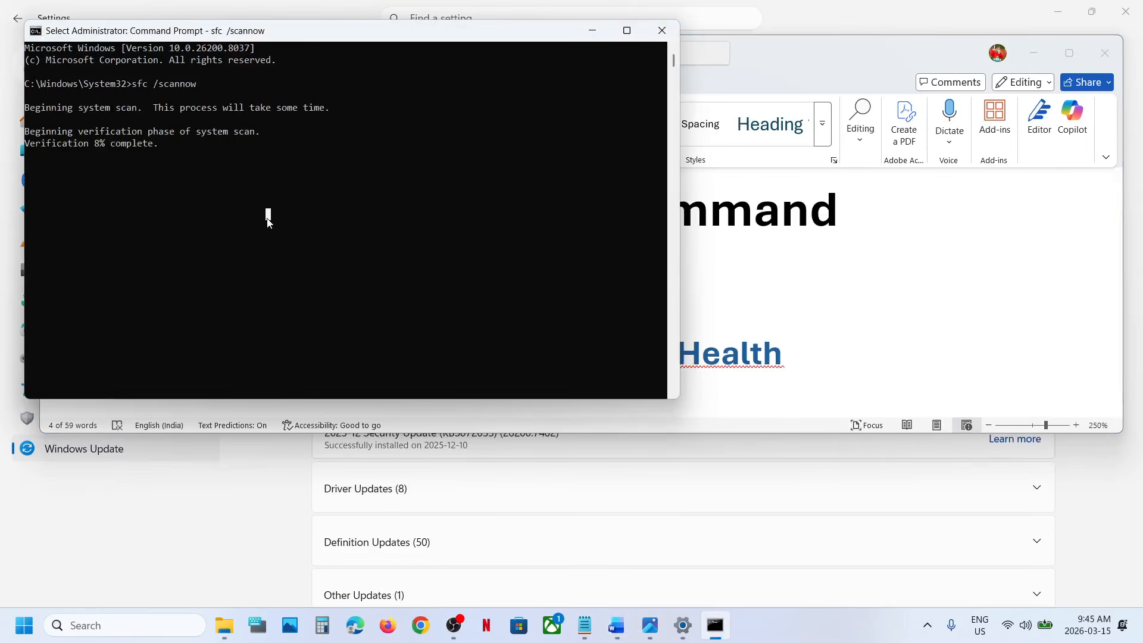
{"action": "key", "text": "alt+Tab"}
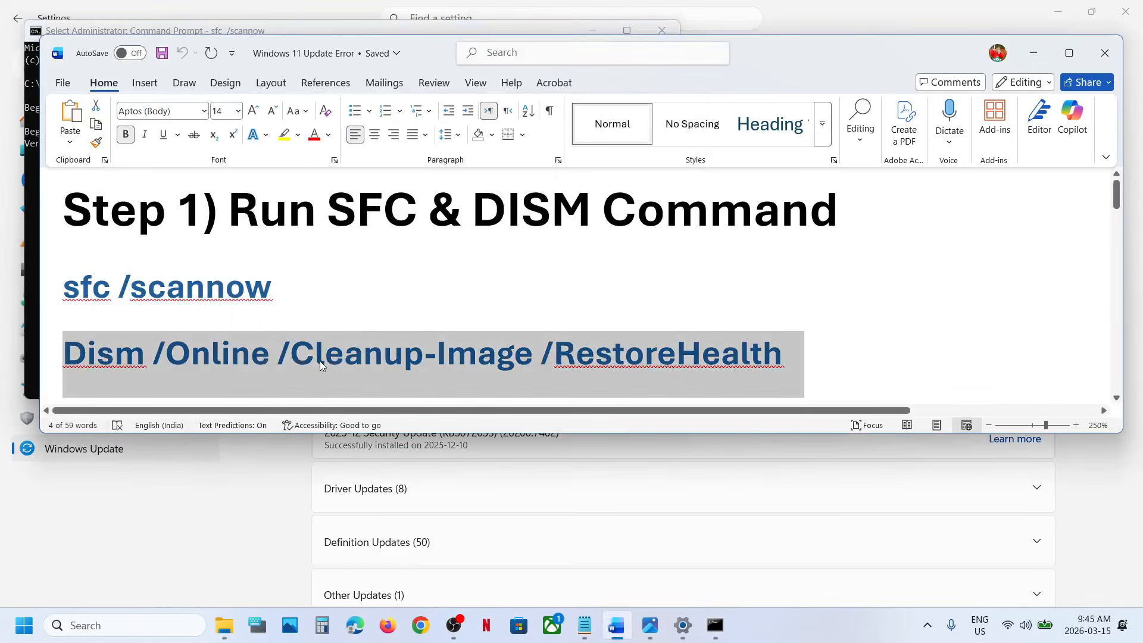
{"action": "key", "text": "alt+Tab"}
{"action": "key", "text": "alt+Tab"}
{"action": "scroll", "coordinate": [481, 344], "scroll_direction": "down", "scroll_amount": 2}
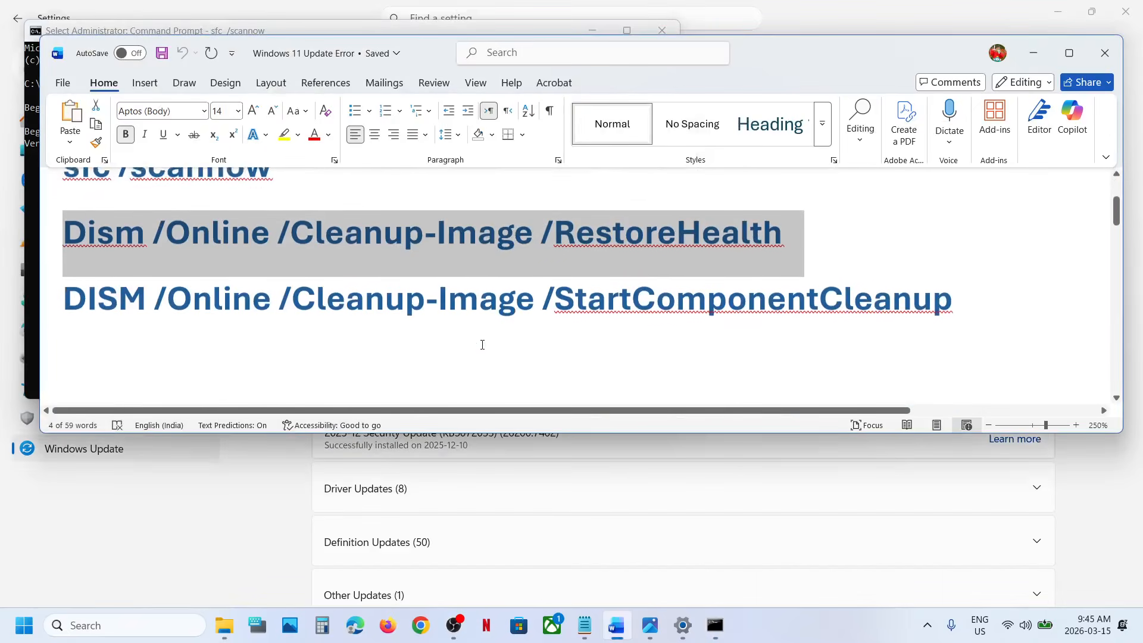
{"action": "triple_click", "coordinate": [444, 284]}
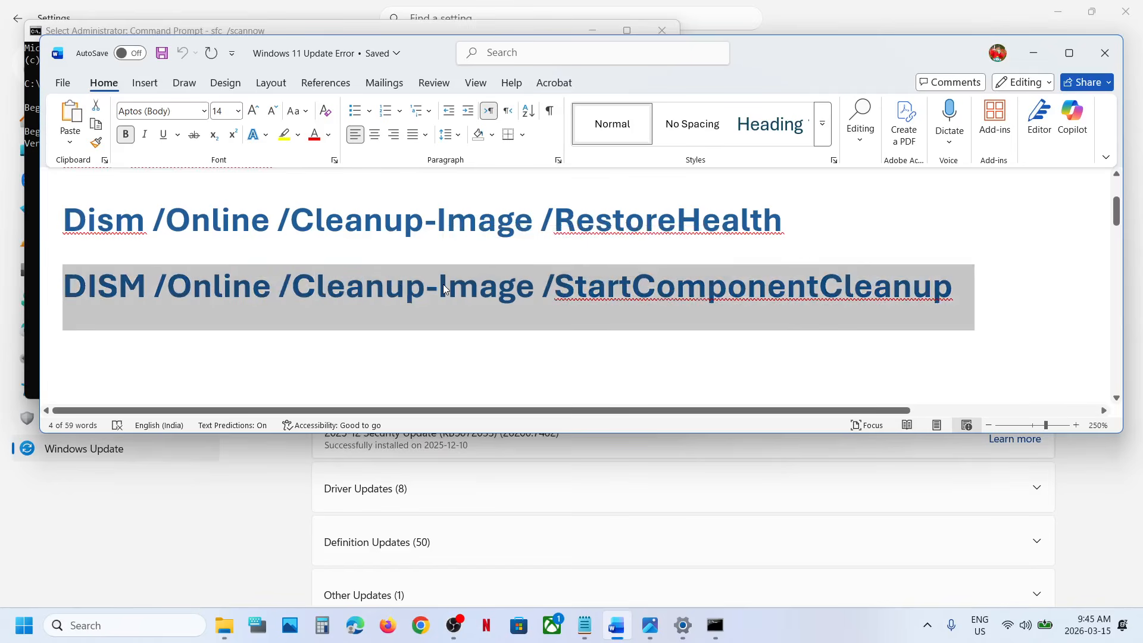
{"action": "key", "text": "alt+Tab"}
{"action": "key", "text": "alt+Tab"}
{"action": "key", "text": "alt+Tab"}
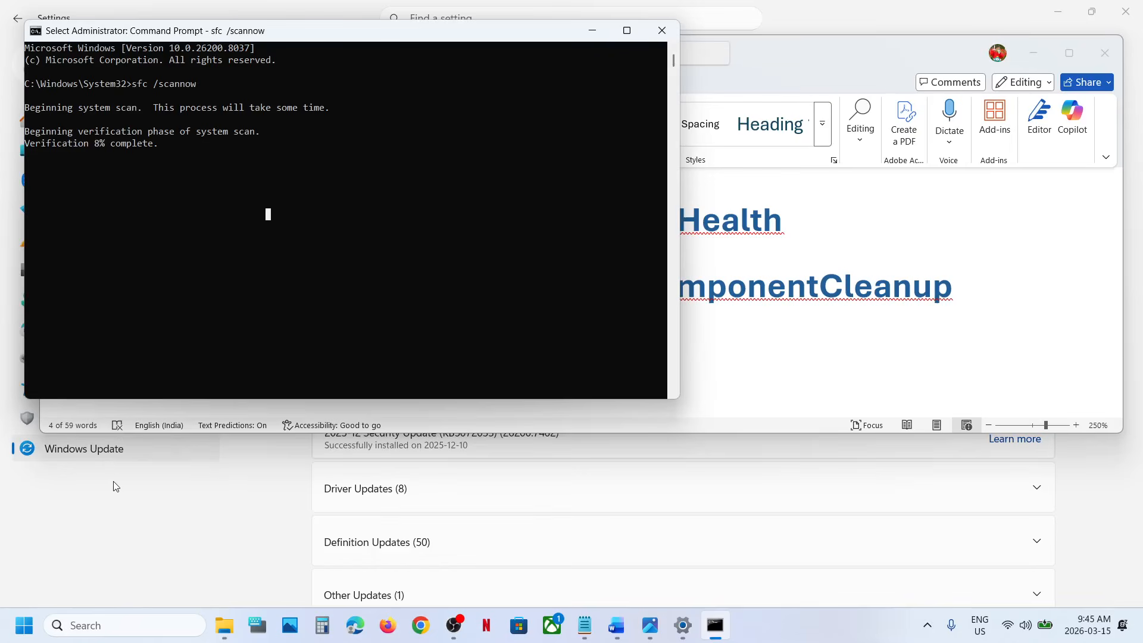
{"action": "key", "text": "alt+Tab"}
{"action": "key", "text": "super"}
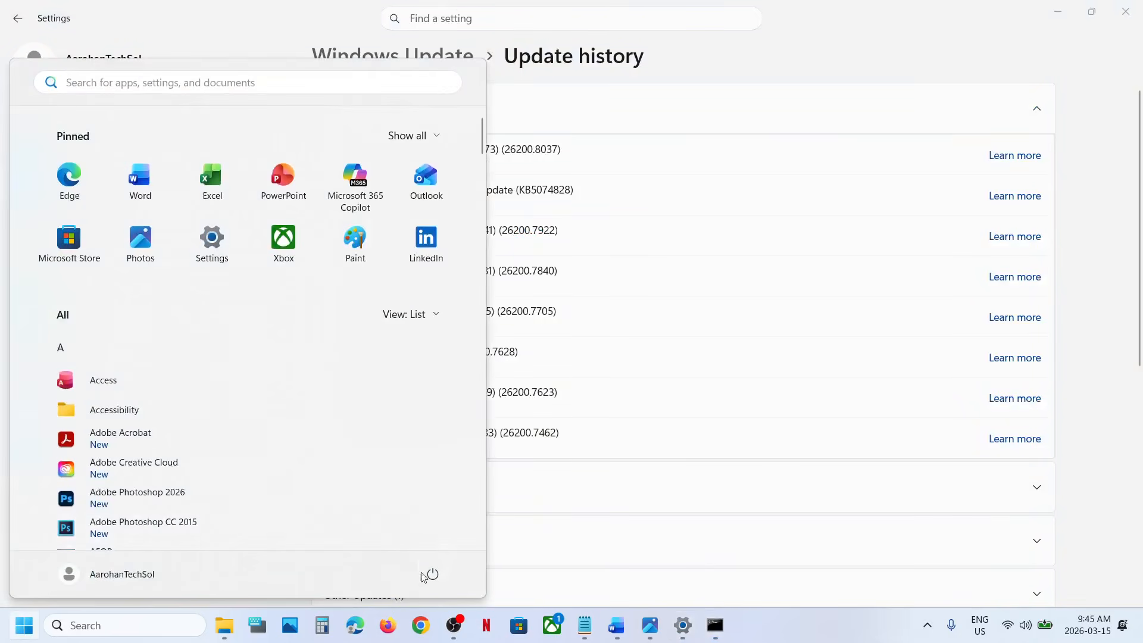
{"action": "left_click", "coordinate": [423, 575]}
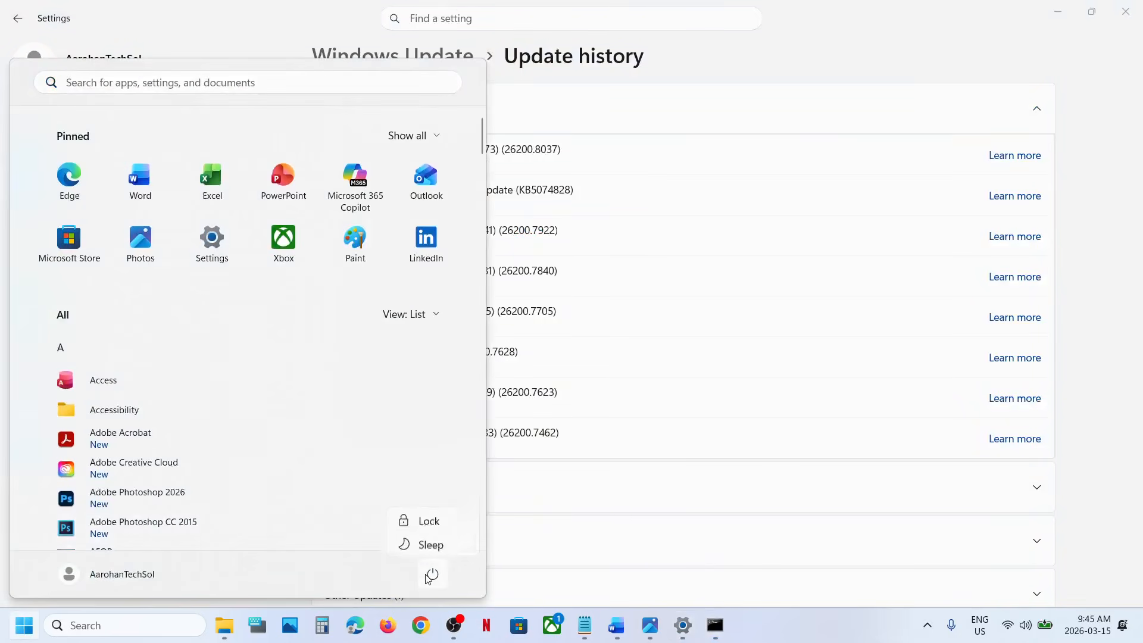
{"action": "left_click", "coordinate": [957, 48]}
- Search Windows for "services" and open the Services console
{"action": "left_click", "coordinate": [151, 624]}
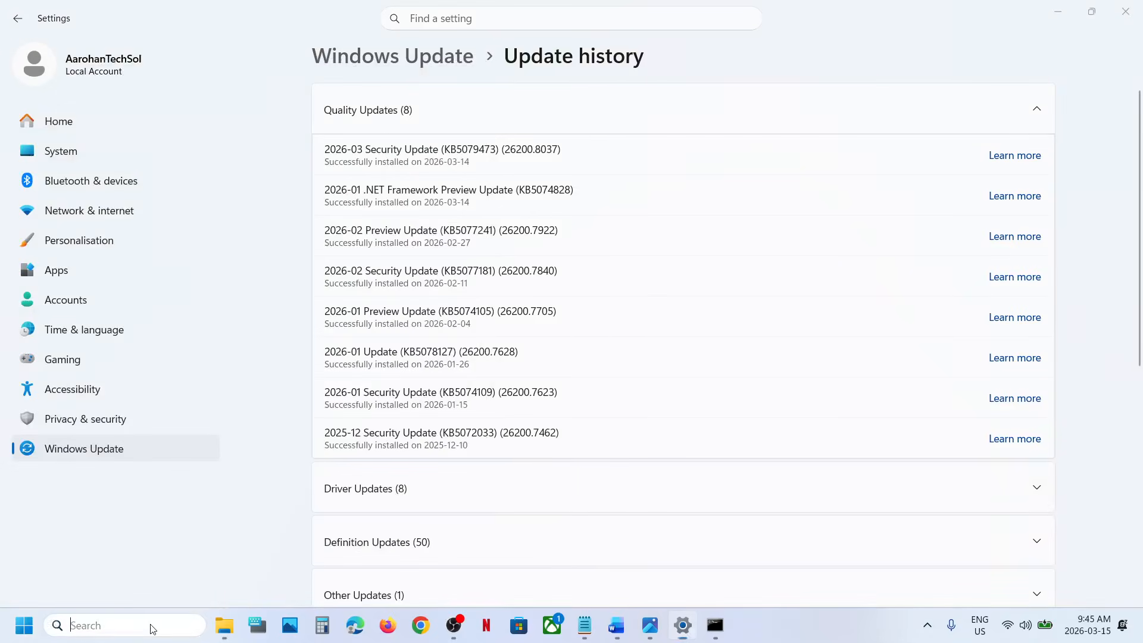
{"action": "type", "text": "services"}
{"action": "key", "text": "Return"}
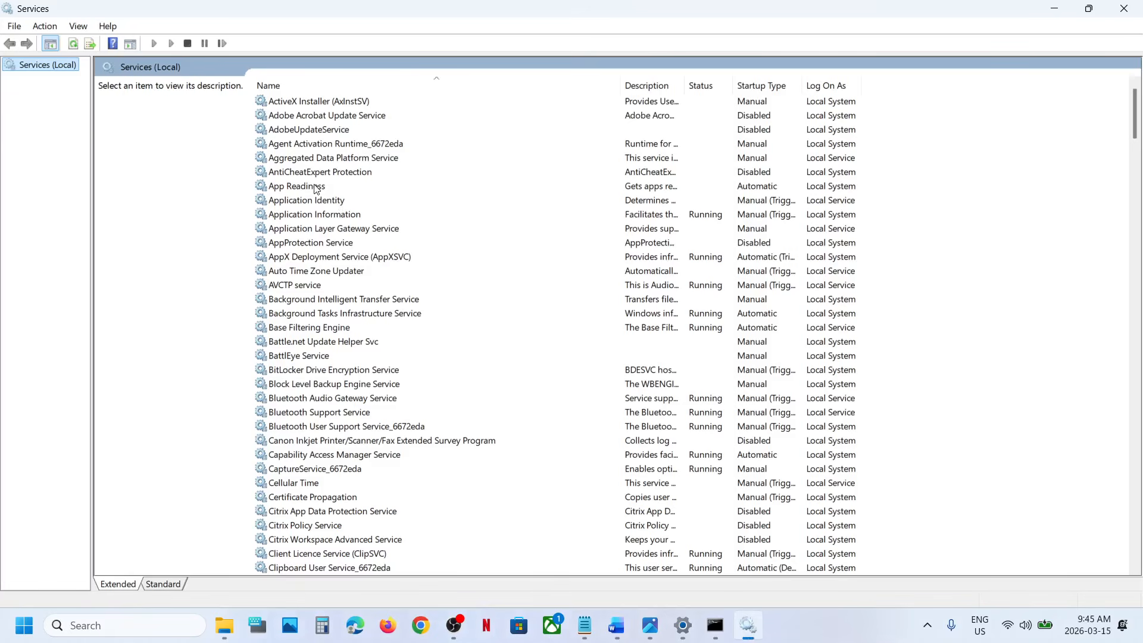
- Set the App Readiness service's startup type to Automatic, and start and restart the service
{"action": "left_click", "coordinate": [322, 188]}
{"action": "double_click", "coordinate": [349, 189]}
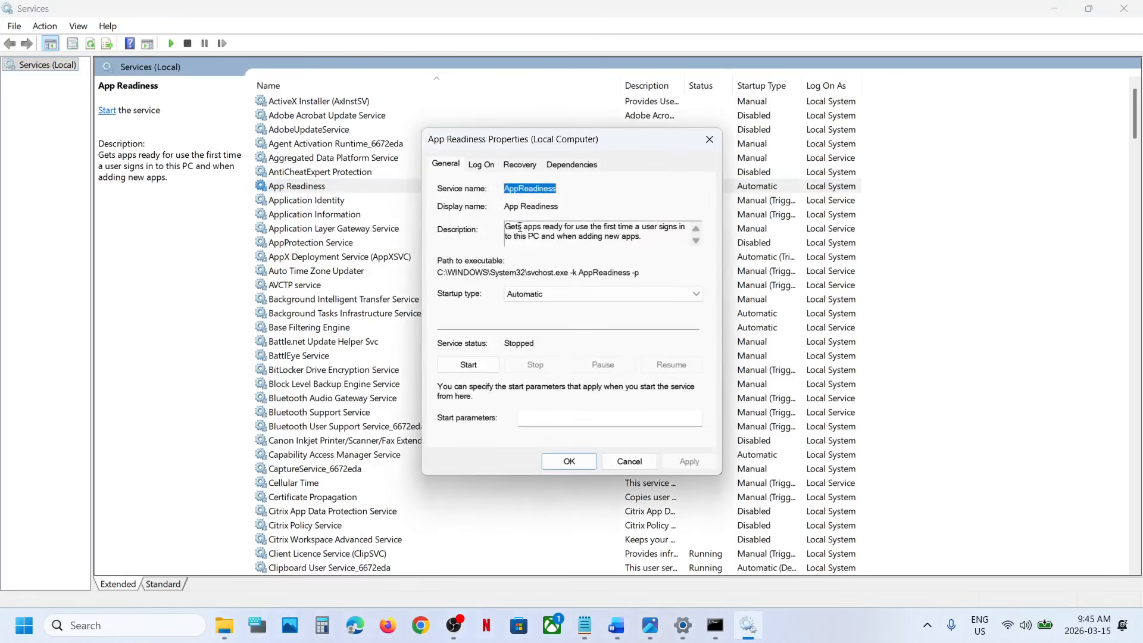
{"action": "left_click", "coordinate": [524, 293]}
{"action": "left_click", "coordinate": [524, 317]}
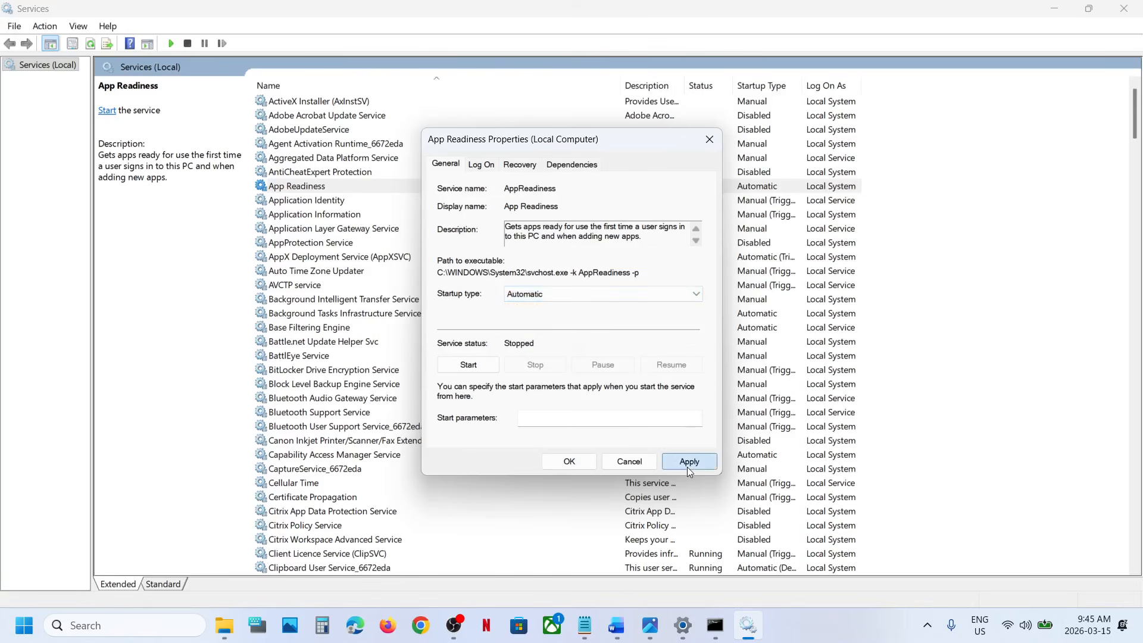
{"action": "left_click", "coordinate": [687, 463]}
{"action": "left_click", "coordinate": [454, 365]}
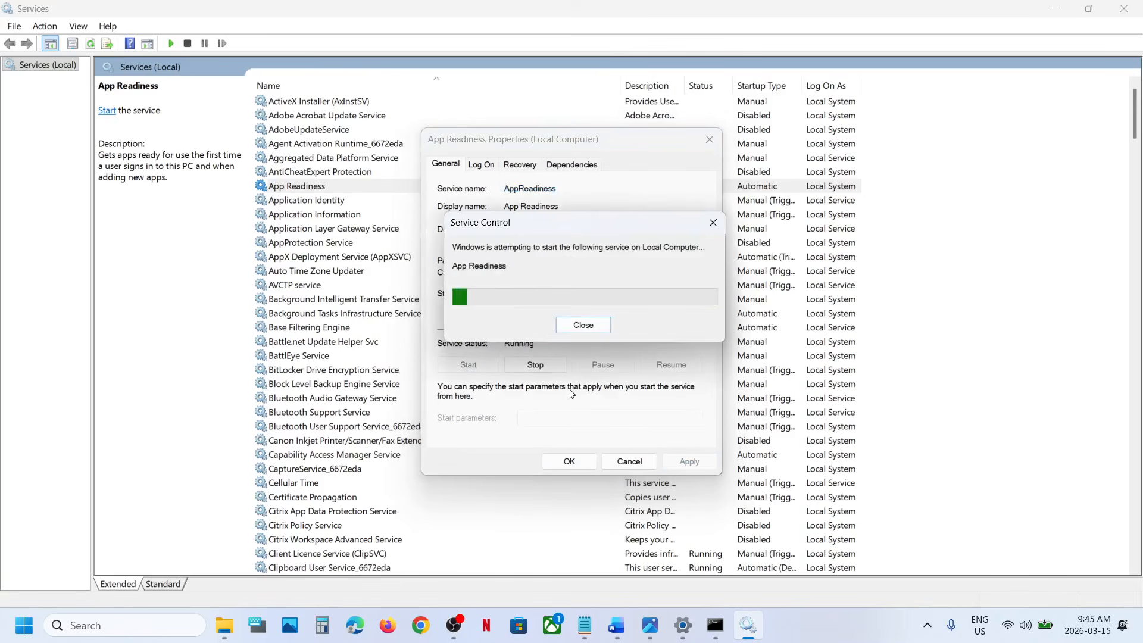
{"action": "left_click", "coordinate": [566, 462]}
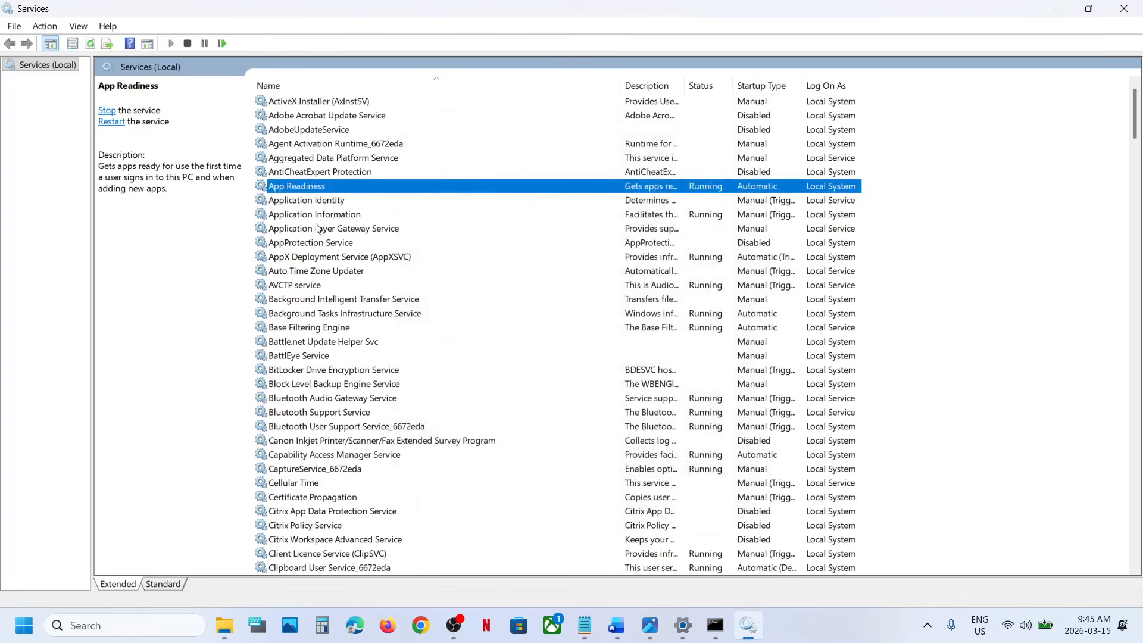
{"action": "right_click", "coordinate": [303, 188]}
{"action": "left_click", "coordinate": [356, 257]}
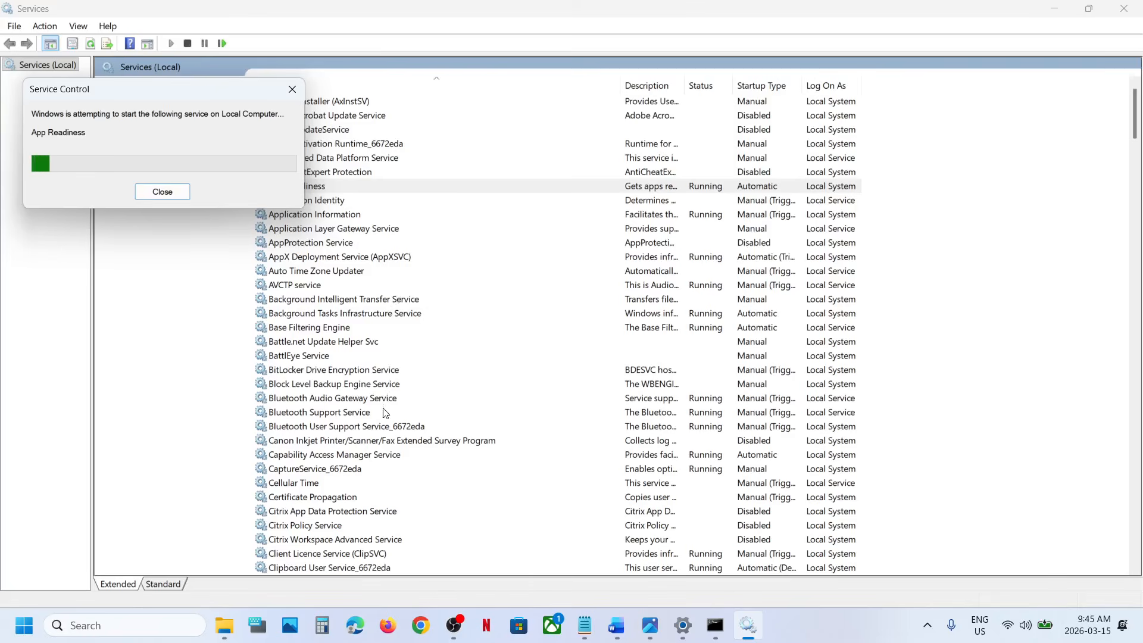
- Set the Background Intelligent Transfer Service's startup type to Automatic, and start and restart the service
{"action": "left_click", "coordinate": [381, 300]}
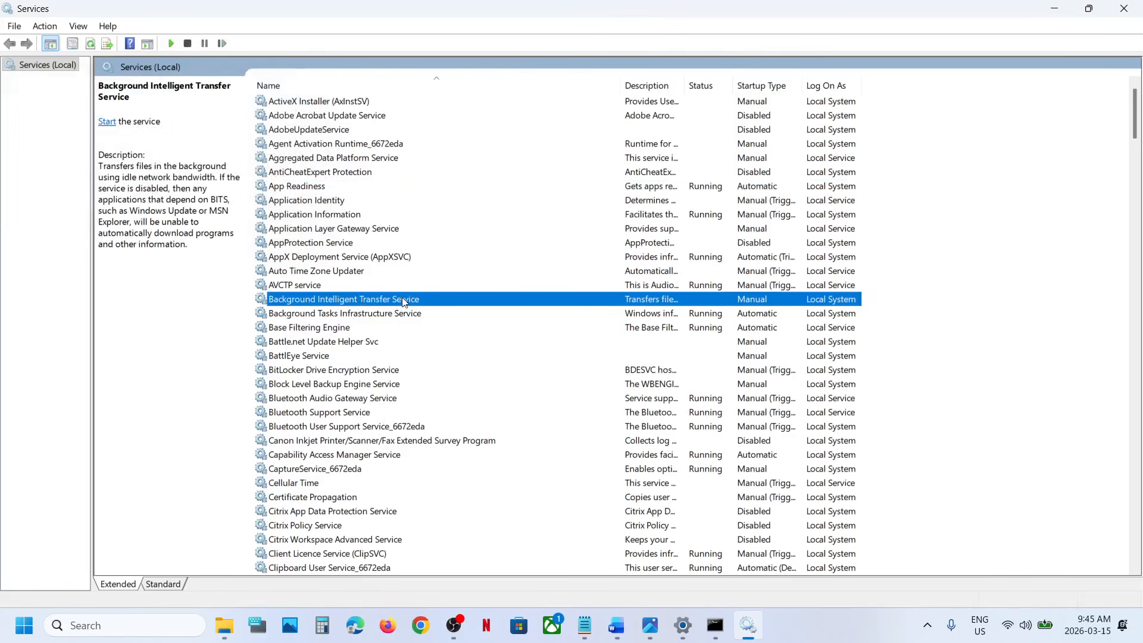
{"action": "double_click", "coordinate": [409, 301]}
{"action": "left_click", "coordinate": [538, 295]}
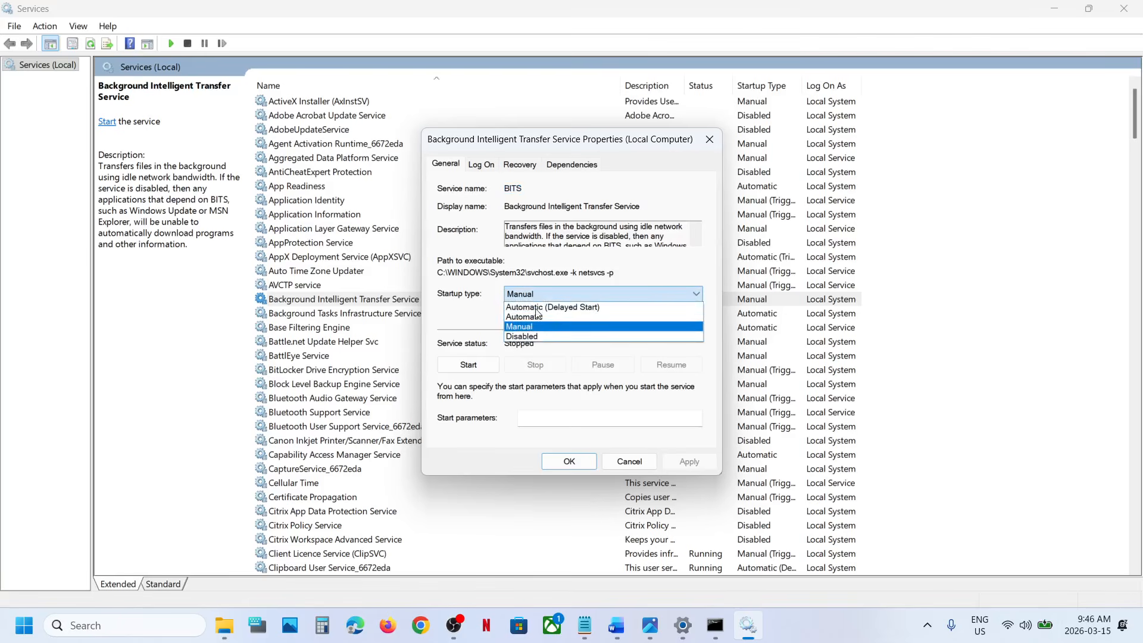
{"action": "left_click", "coordinate": [536, 321]}
{"action": "left_click", "coordinate": [685, 461]}
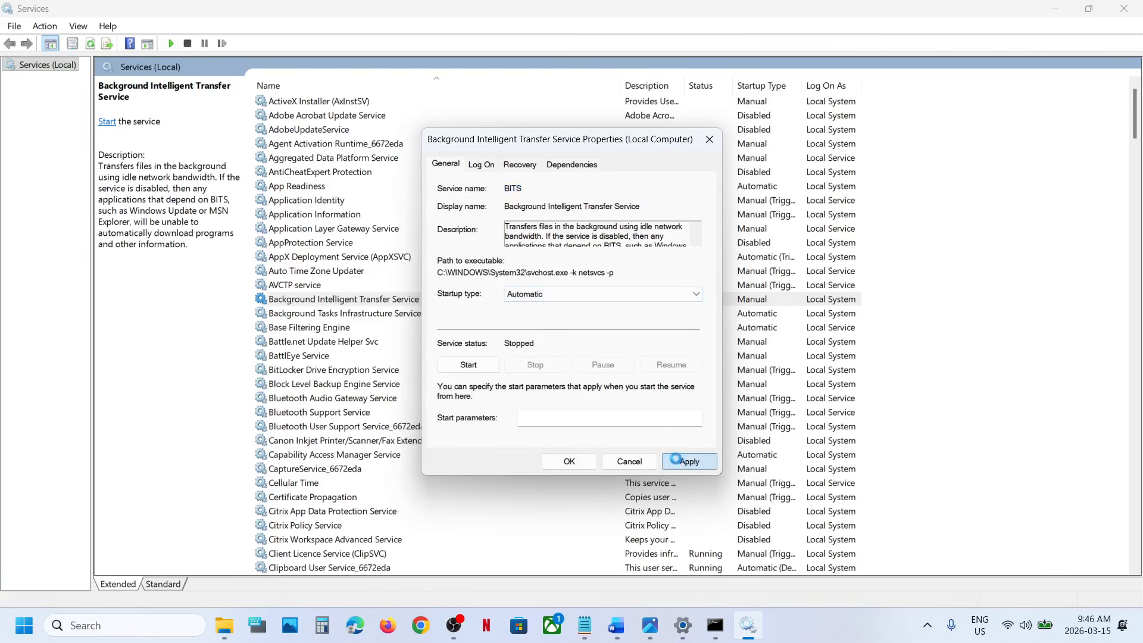
{"action": "left_click", "coordinate": [465, 365]}
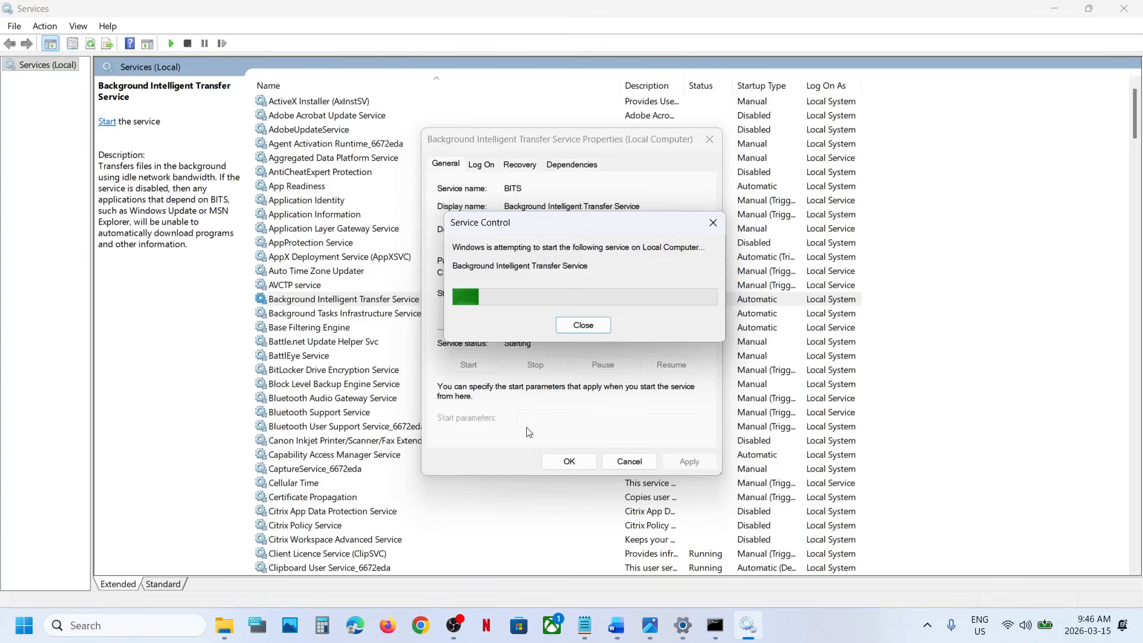
{"action": "left_click", "coordinate": [567, 463]}
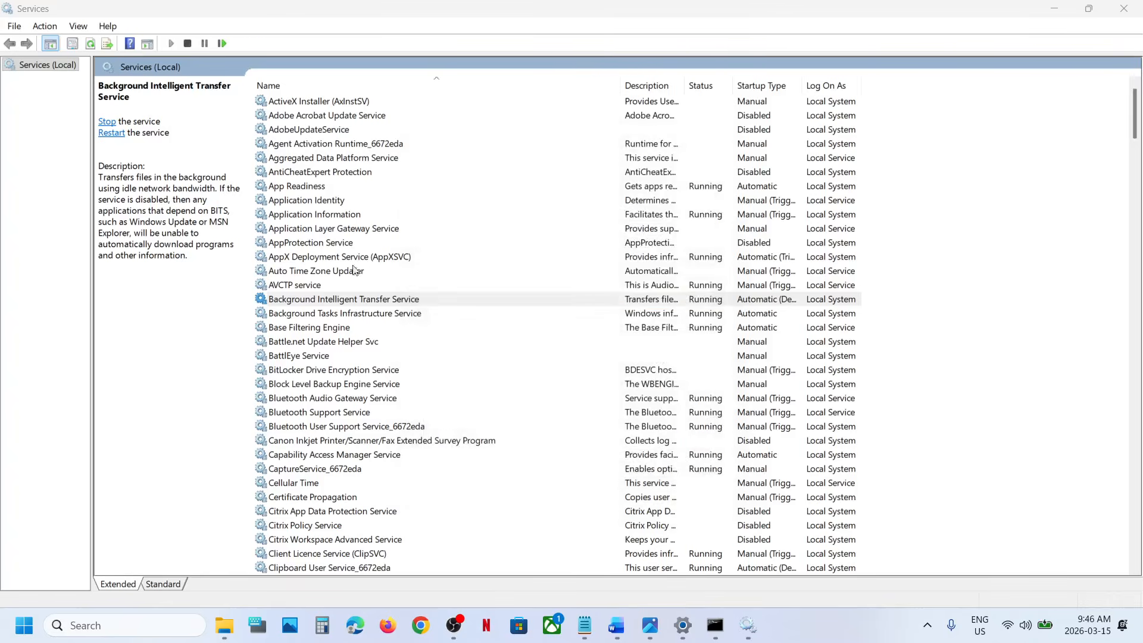
{"action": "right_click", "coordinate": [320, 304]}
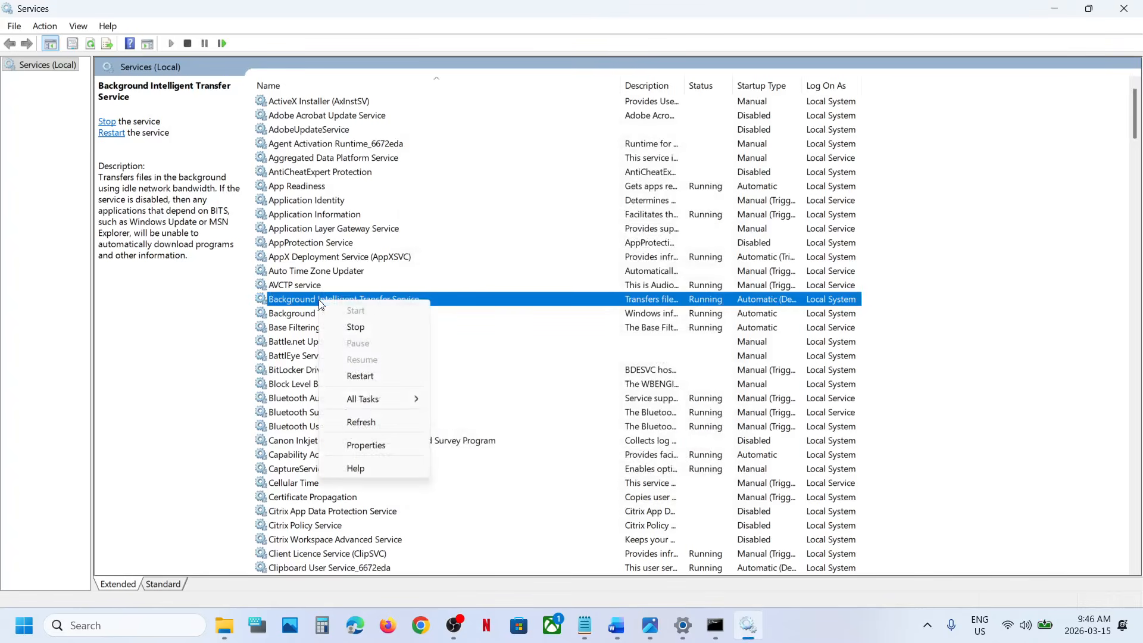
{"action": "left_click", "coordinate": [366, 380]}
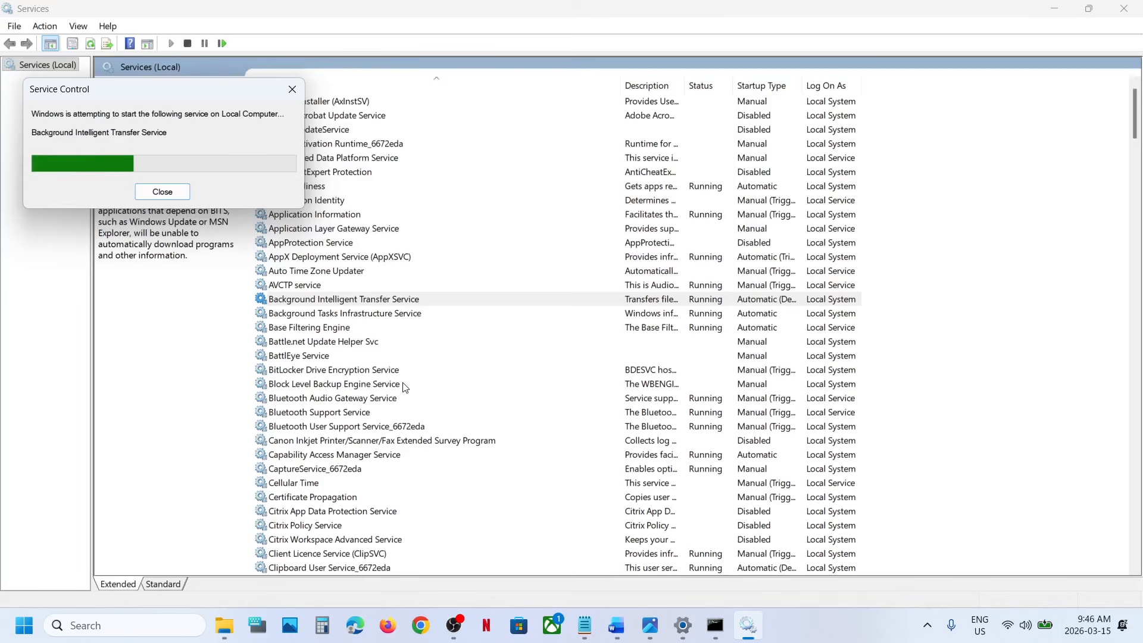
- Set the Windows Update service's startup type to Automatic and restart the service
{"action": "left_click", "coordinate": [390, 413]}
{"action": "key", "text": "w"}
{"action": "scroll", "coordinate": [390, 414], "scroll_direction": "down", "scroll_amount": 7}
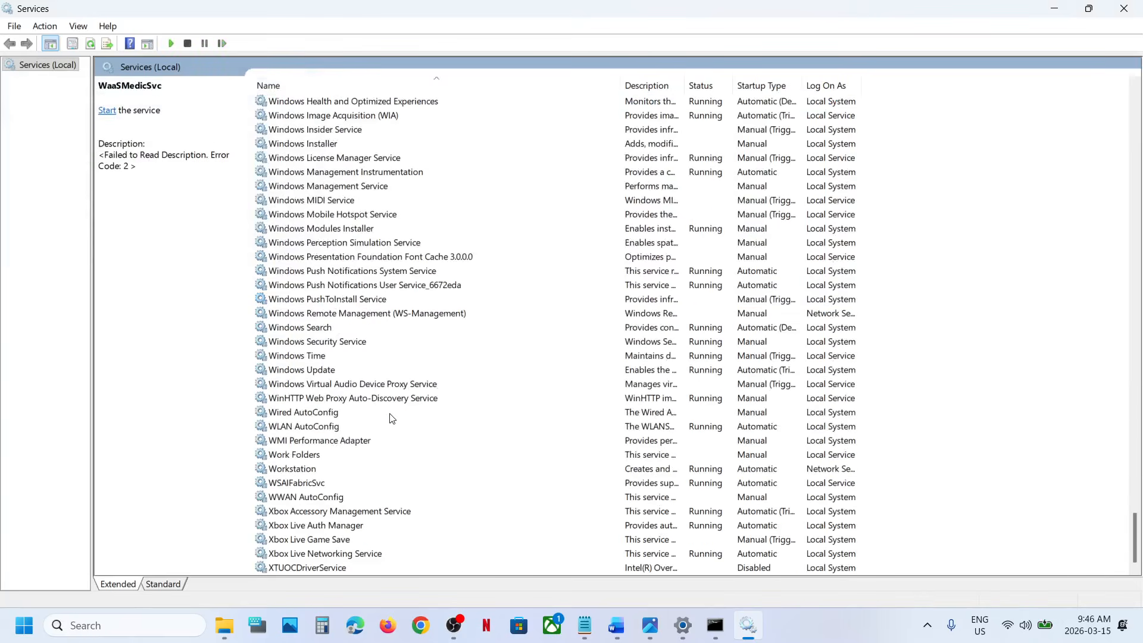
{"action": "left_click", "coordinate": [311, 370]}
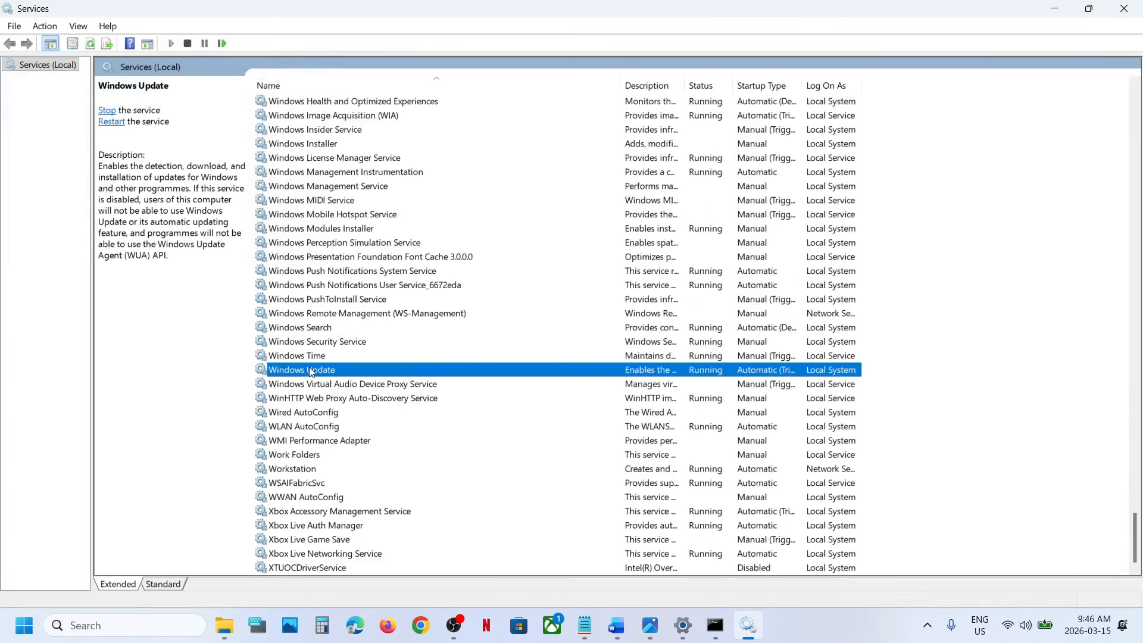
{"action": "double_click", "coordinate": [373, 367]}
{"action": "left_click", "coordinate": [566, 294]}
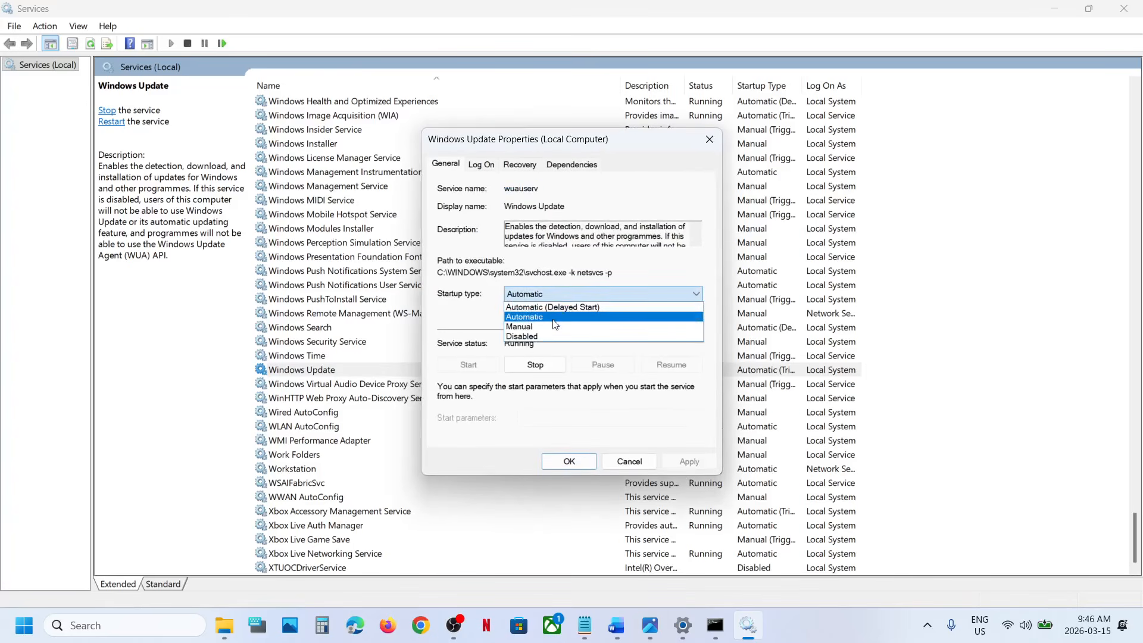
{"action": "left_click", "coordinate": [552, 317]}
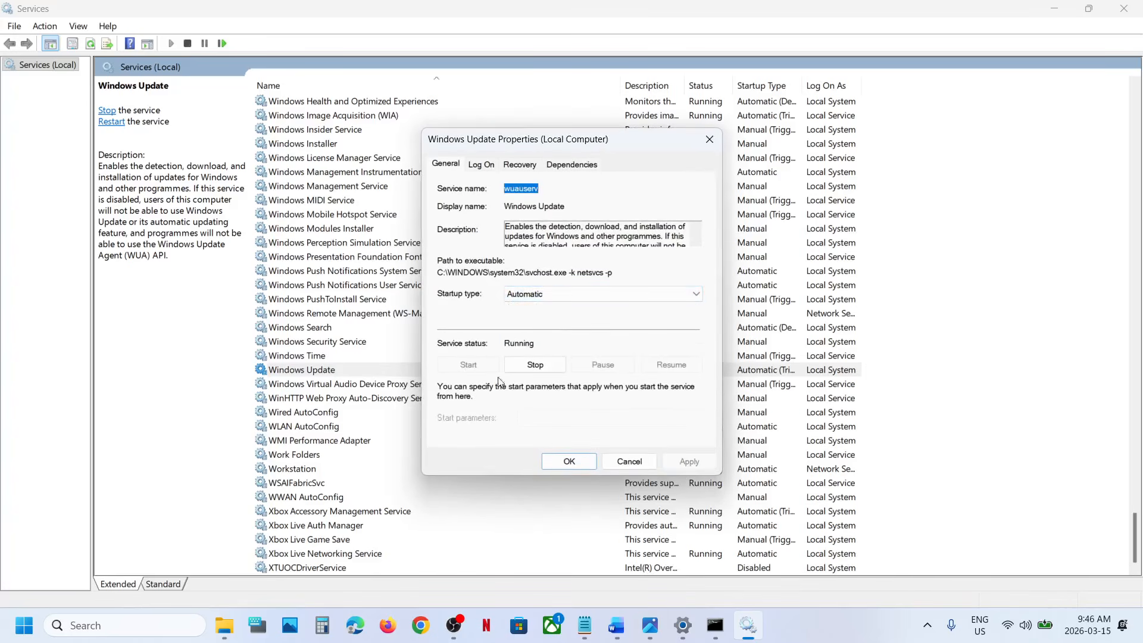
{"action": "left_click", "coordinate": [569, 461]}
{"action": "right_click", "coordinate": [320, 374]}
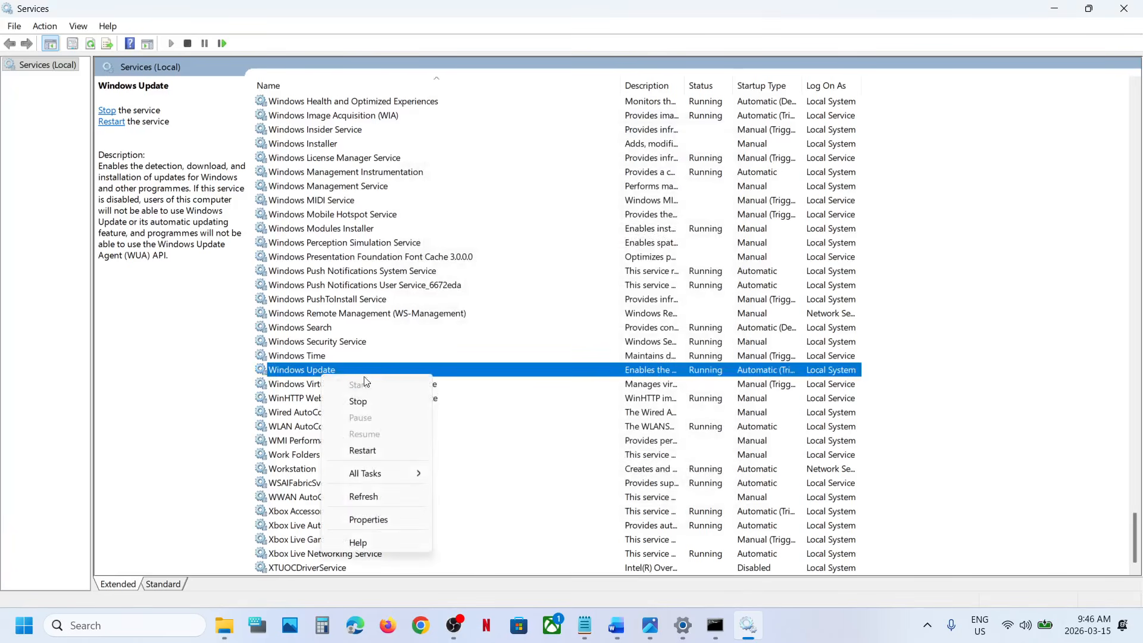
{"action": "left_click", "coordinate": [363, 450]}
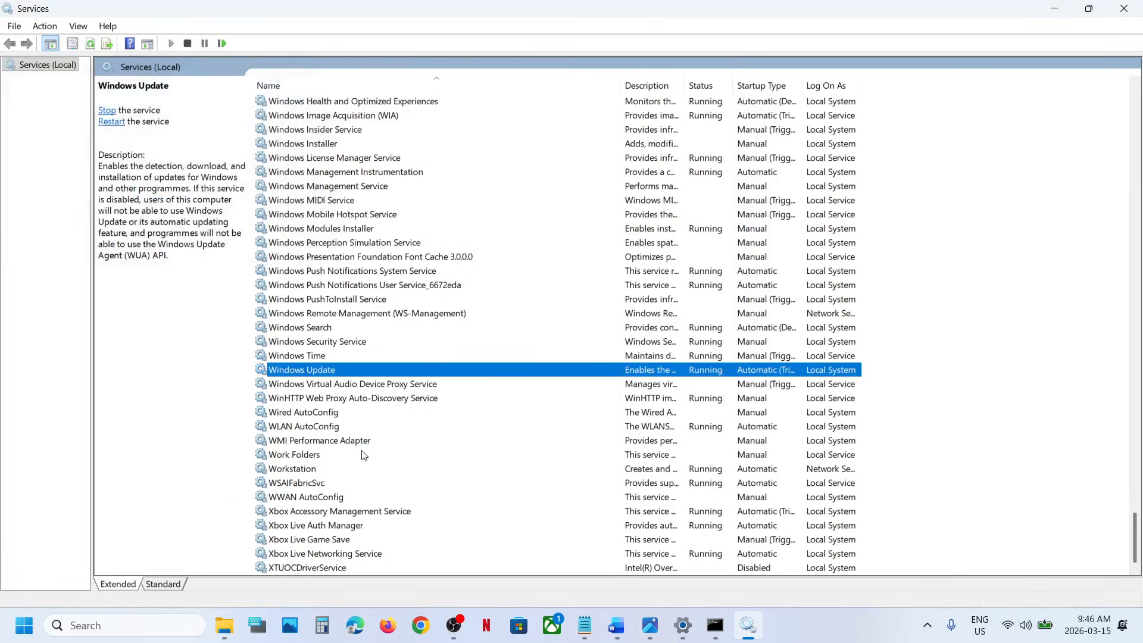
- Switch to the Windows Update settings, check for updates, and pause updates for 1 week and resume them
{"action": "left_click", "coordinate": [682, 625]}
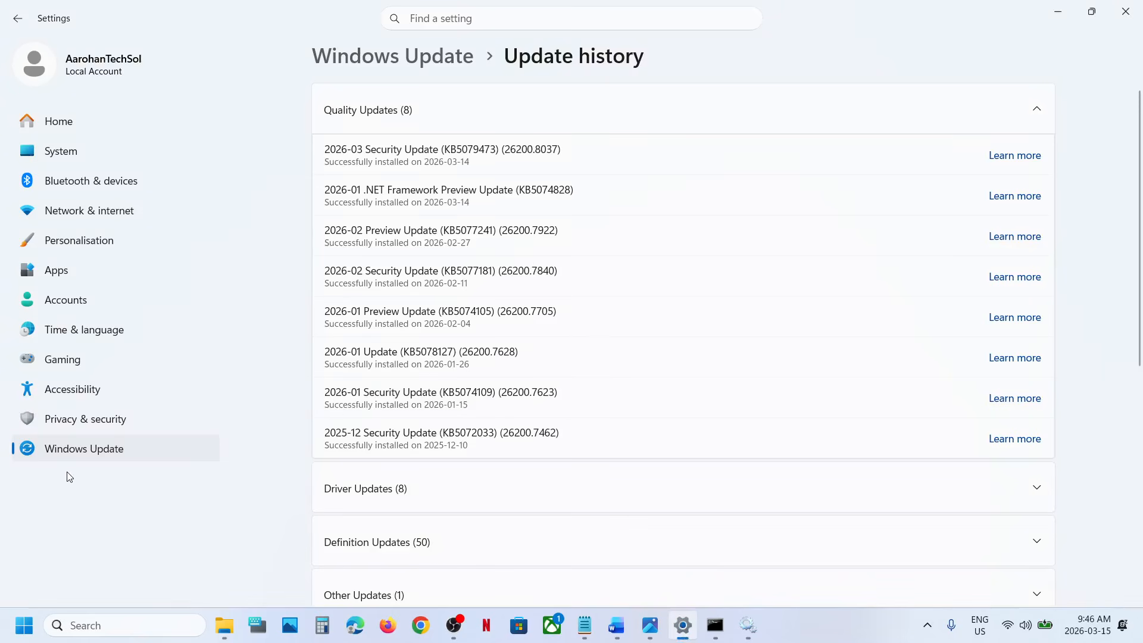
{"action": "left_click", "coordinate": [76, 453]}
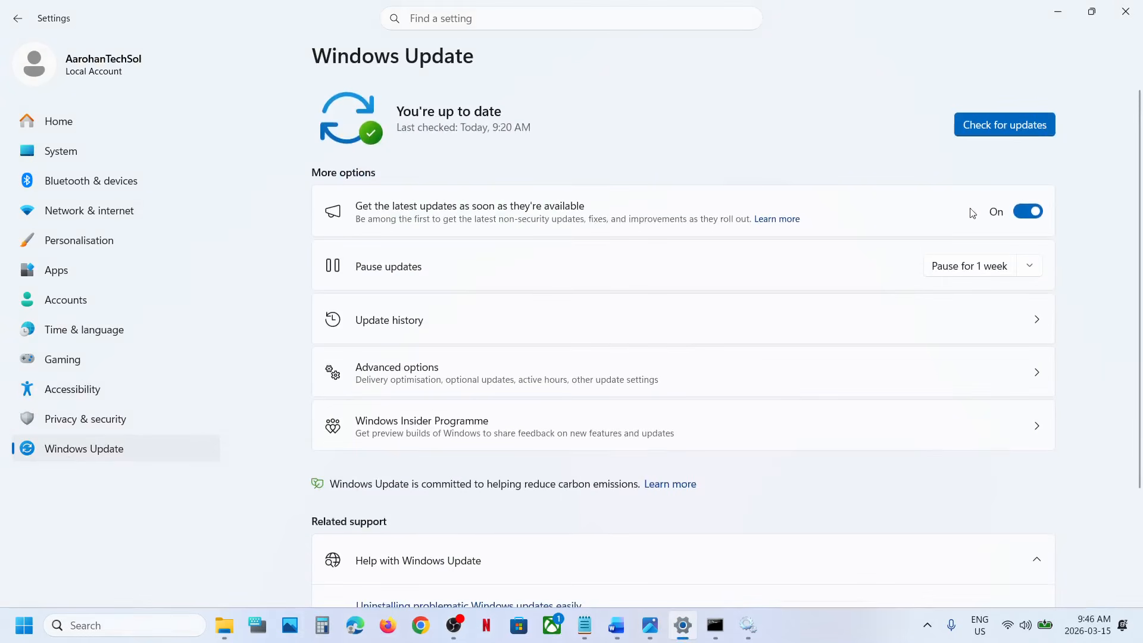
{"action": "left_click", "coordinate": [1000, 138]}
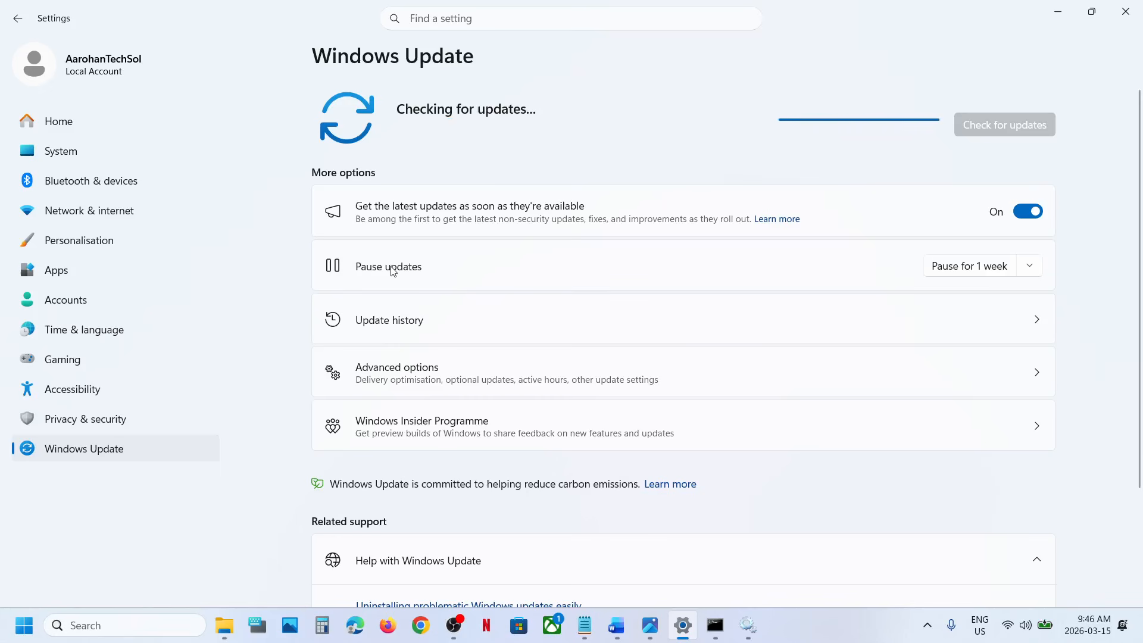
{"action": "left_click", "coordinate": [958, 272]}
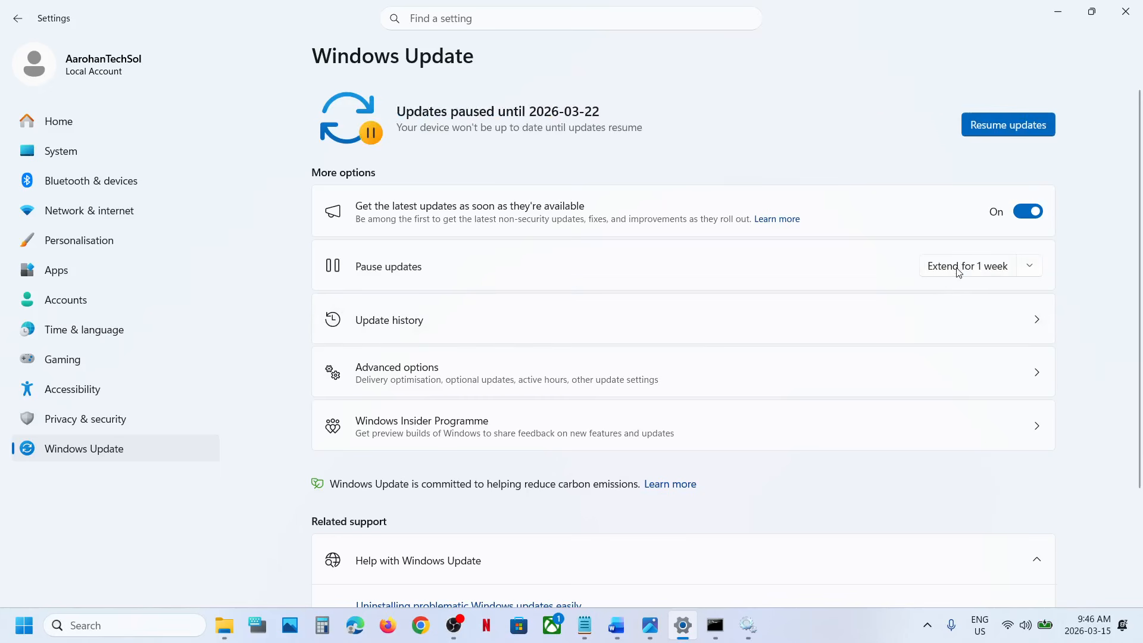
{"action": "left_click", "coordinate": [996, 126]}
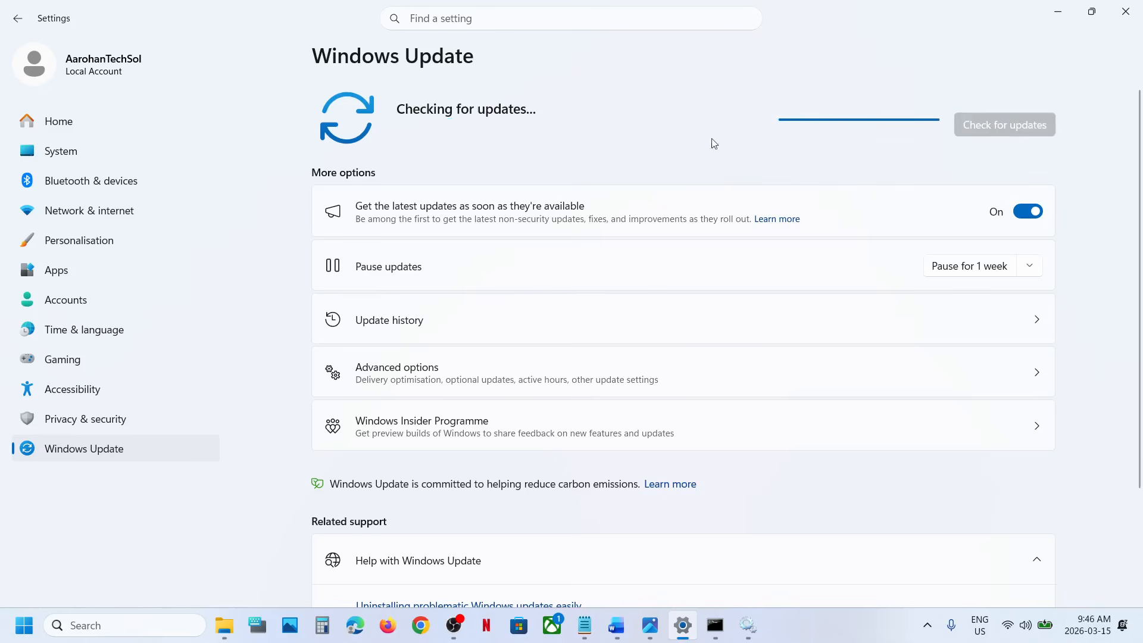
- Switch to the Word document and open the Microsoft Update Catalog link under Step 4
{"action": "left_click", "coordinate": [616, 624]}
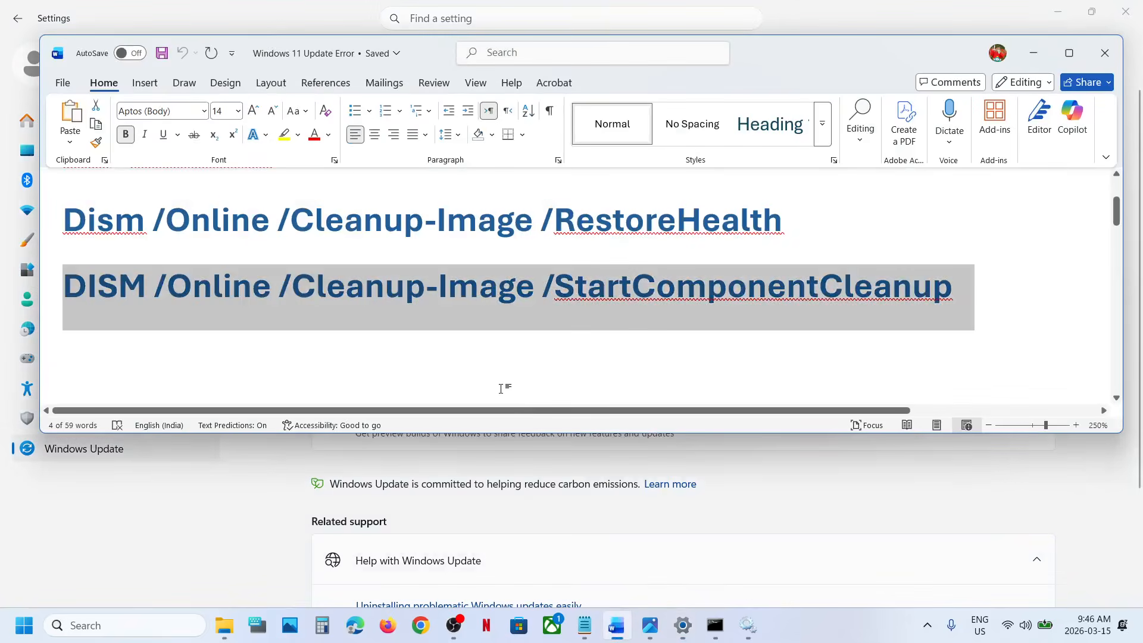
{"action": "scroll", "coordinate": [501, 389], "scroll_direction": "up", "scroll_amount": 5}
{"action": "scroll", "coordinate": [502, 388], "scroll_direction": "down", "scroll_amount": 6}
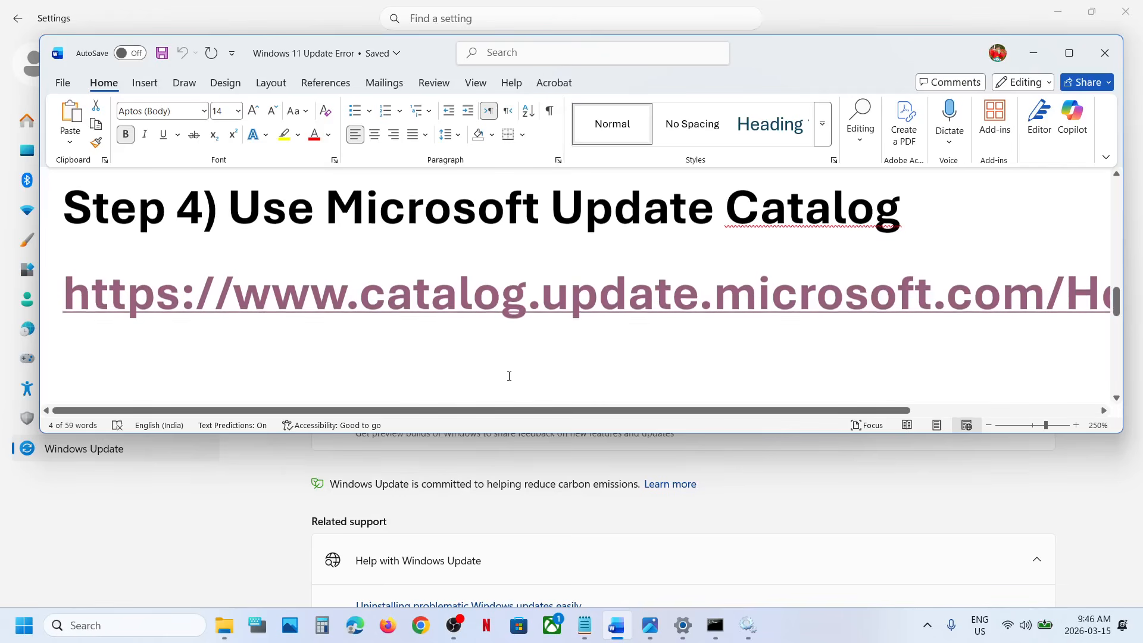
{"action": "left_click", "coordinate": [513, 316], "text": "ctrl"}
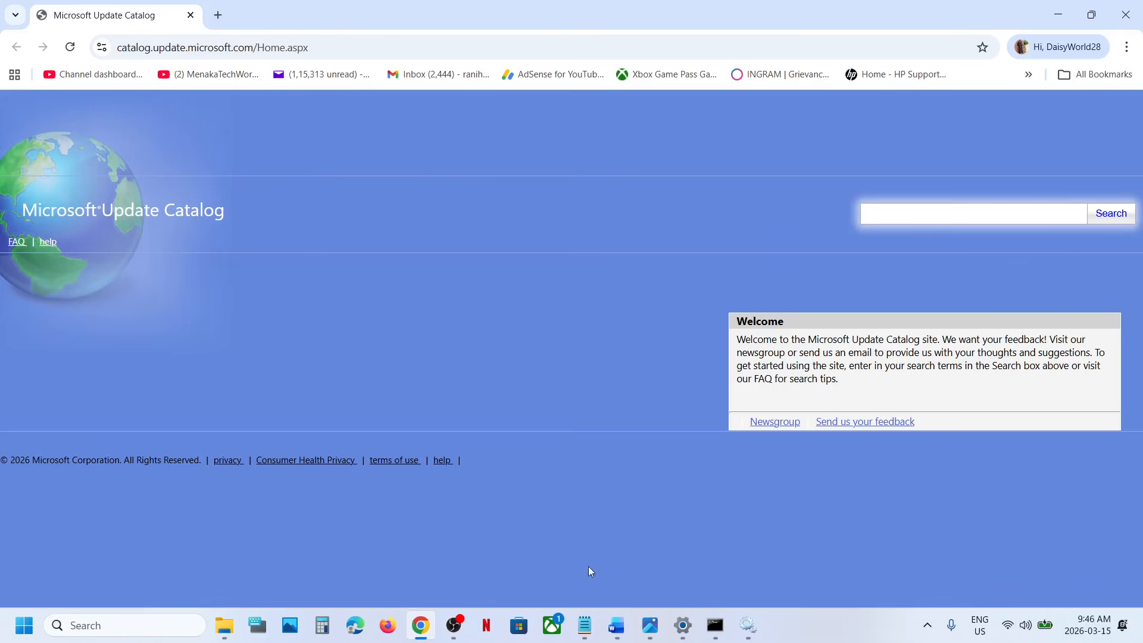
- Copy KB5074828 from the Windows Update history in Settings and search the Microsoft Update Catalog for it
{"action": "left_click", "coordinate": [683, 624]}
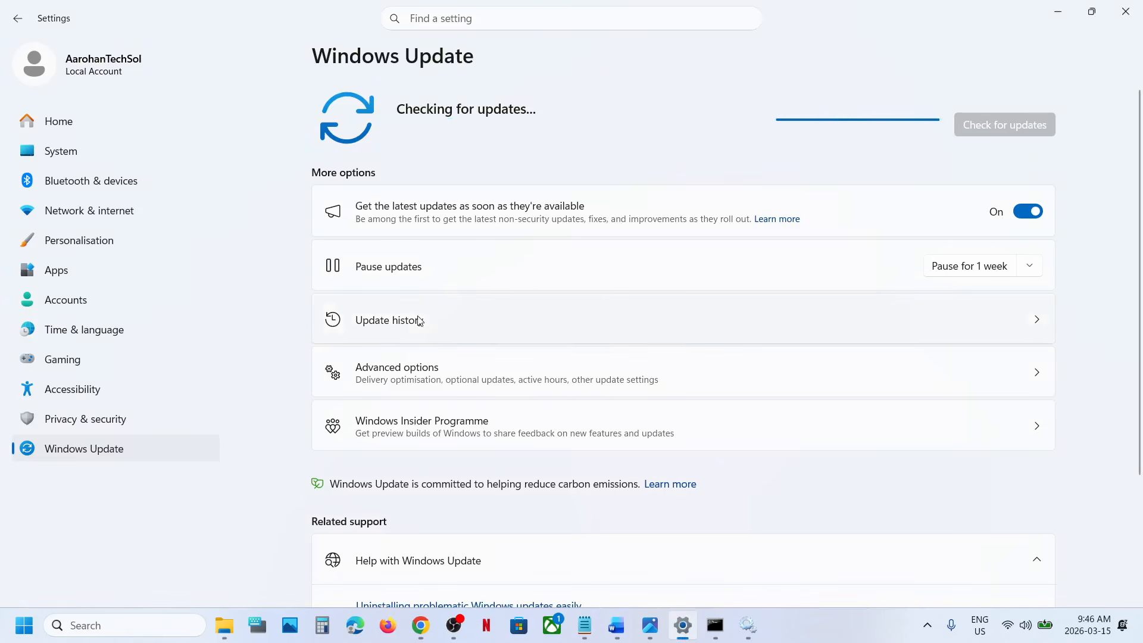
{"action": "left_click", "coordinate": [419, 322]}
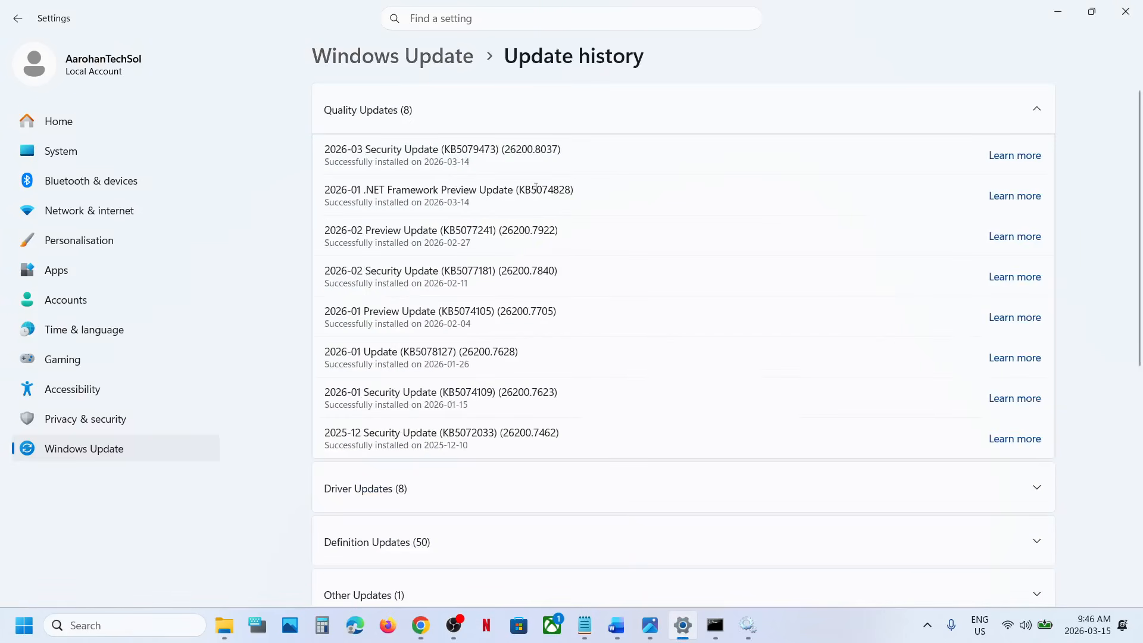
{"action": "double_click", "coordinate": [535, 187]}
{"action": "key", "text": "ctrl+c"}
{"action": "key", "text": "alt+Tab"}
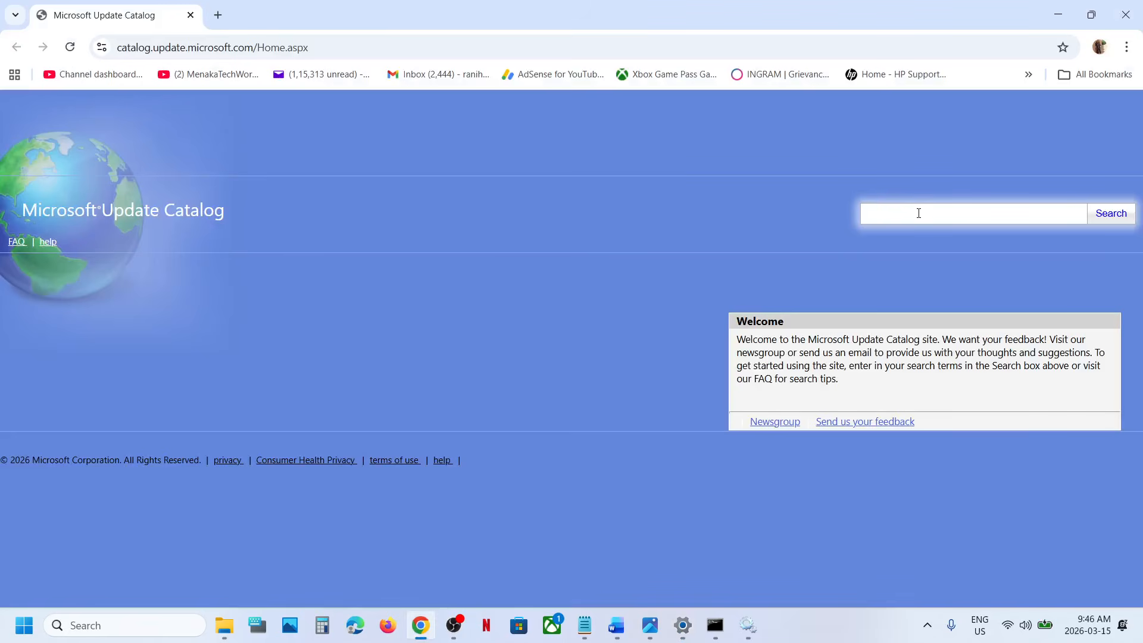
{"action": "key", "text": "ctrl+v"}
{"action": "left_click", "coordinate": [1107, 220]}
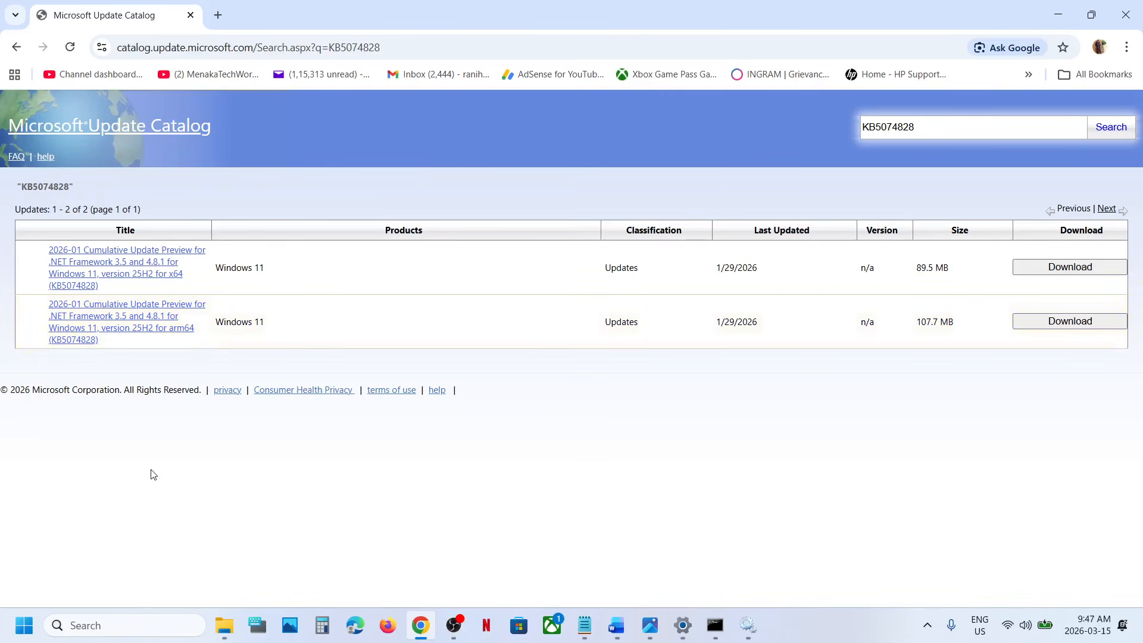
- Check the PC's system type in the System About settings and return to the Update Catalog in Chrome
{"action": "key", "text": "alt+Tab"}
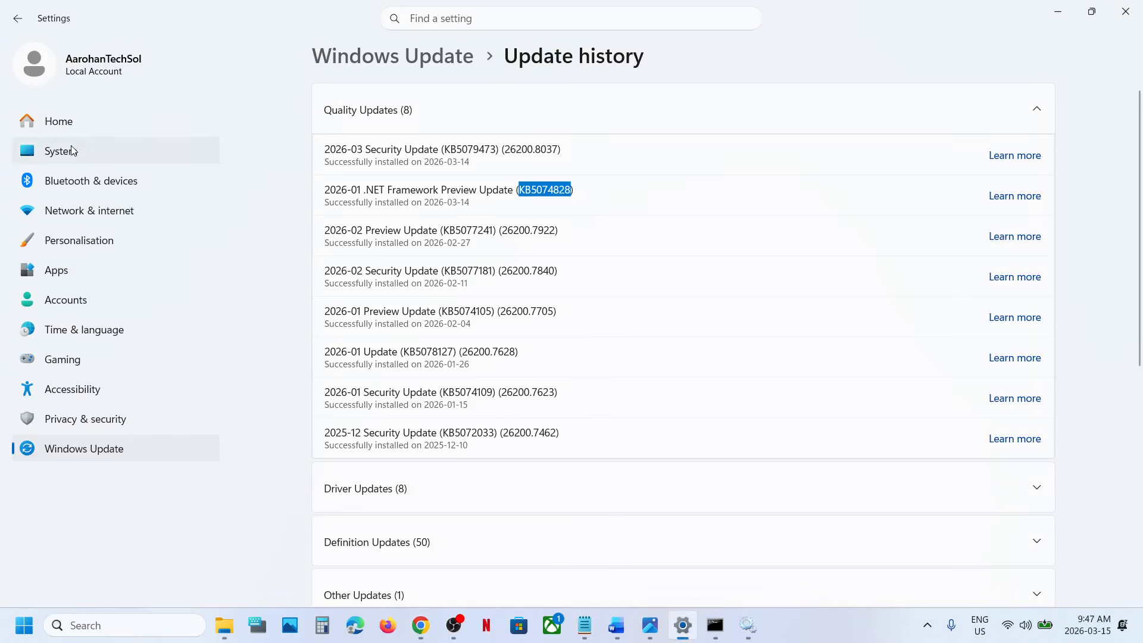
{"action": "left_click", "coordinate": [209, 144]}
{"action": "scroll", "coordinate": [468, 506], "scroll_direction": "down", "scroll_amount": 10}
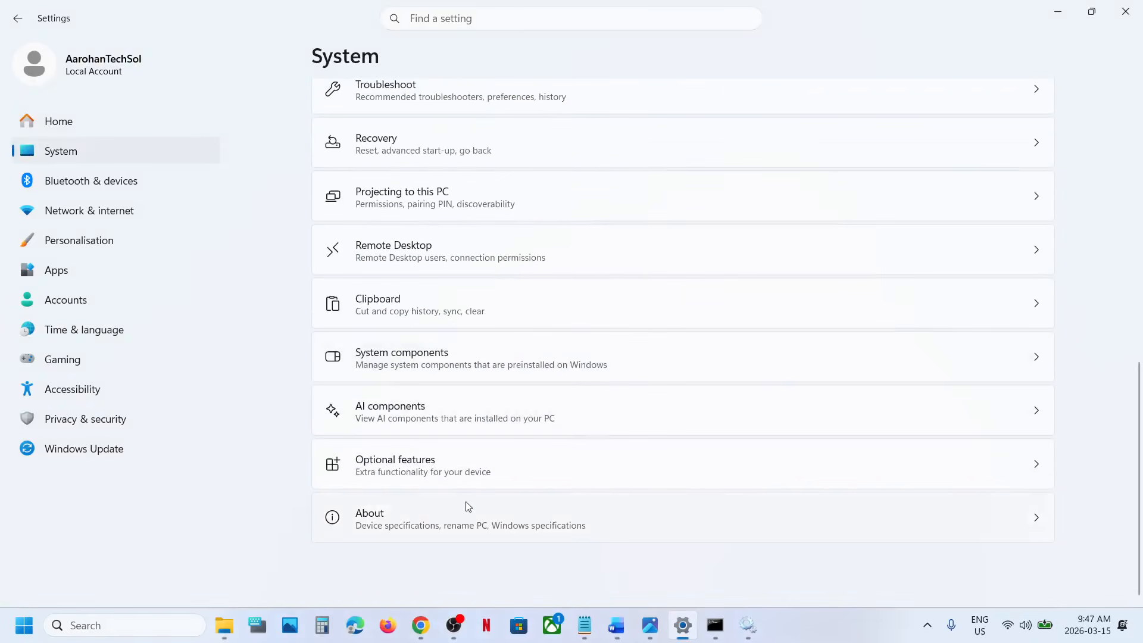
{"action": "left_click", "coordinate": [423, 519]}
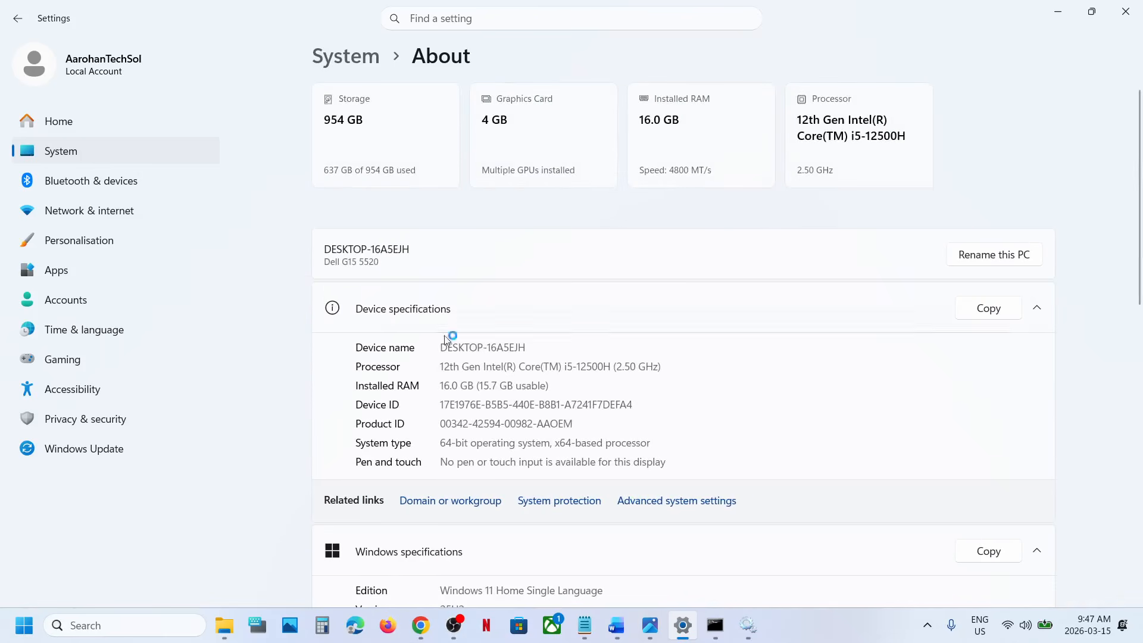
{"action": "left_click_drag", "start_coordinate": [442, 443], "coordinate": [542, 444]}
{"action": "left_click", "coordinate": [1060, 19]}
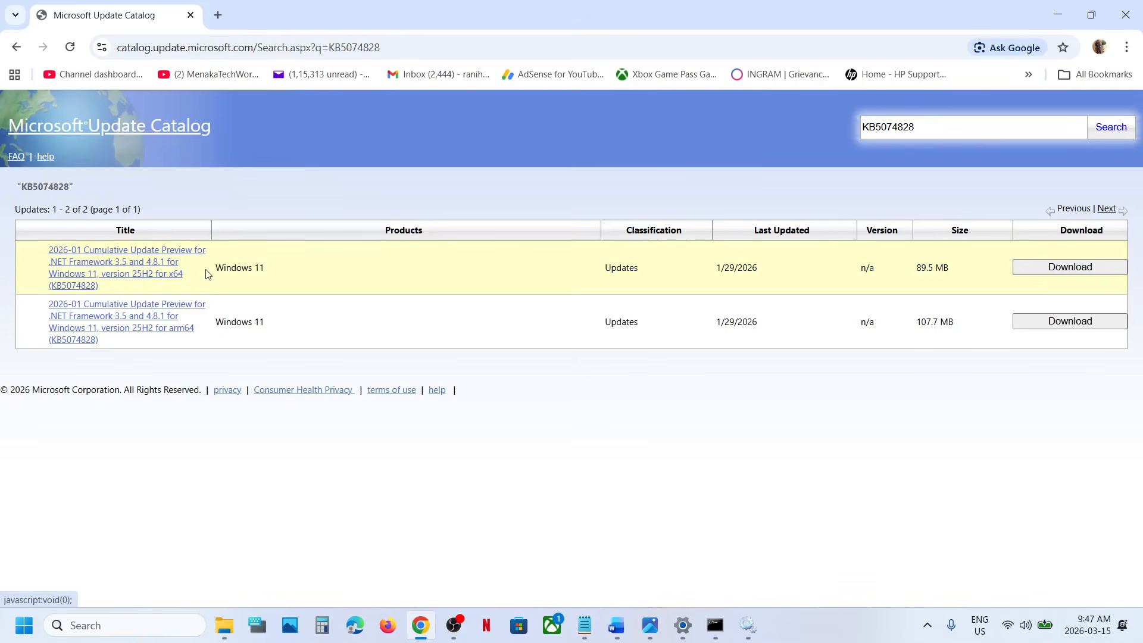
- Download the x64 .msu package of the KB5074828 update and check its progress in the recent downloads
{"action": "left_click", "coordinate": [1052, 276]}
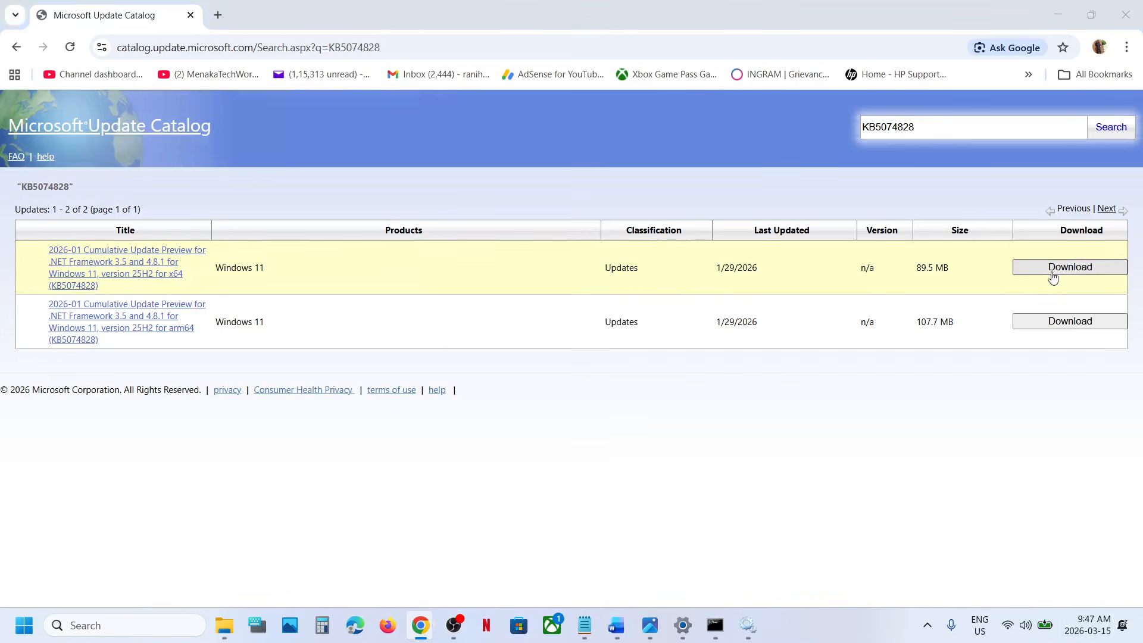
{"action": "left_click_drag", "start_coordinate": [245, 13], "coordinate": [601, 74]}
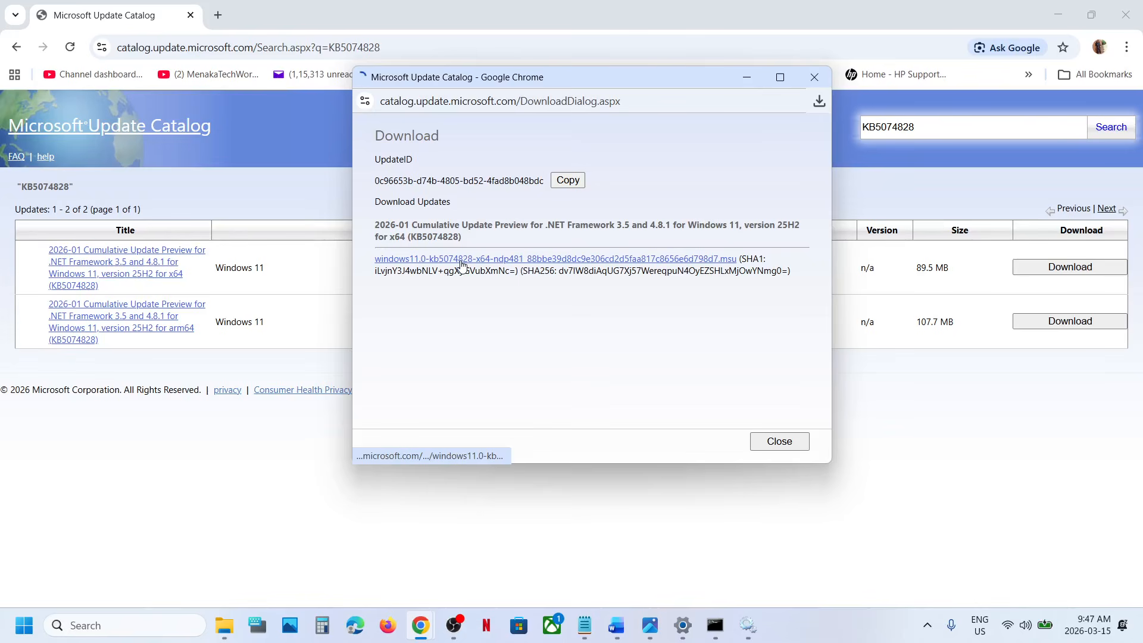
{"action": "left_click", "coordinate": [818, 103]}
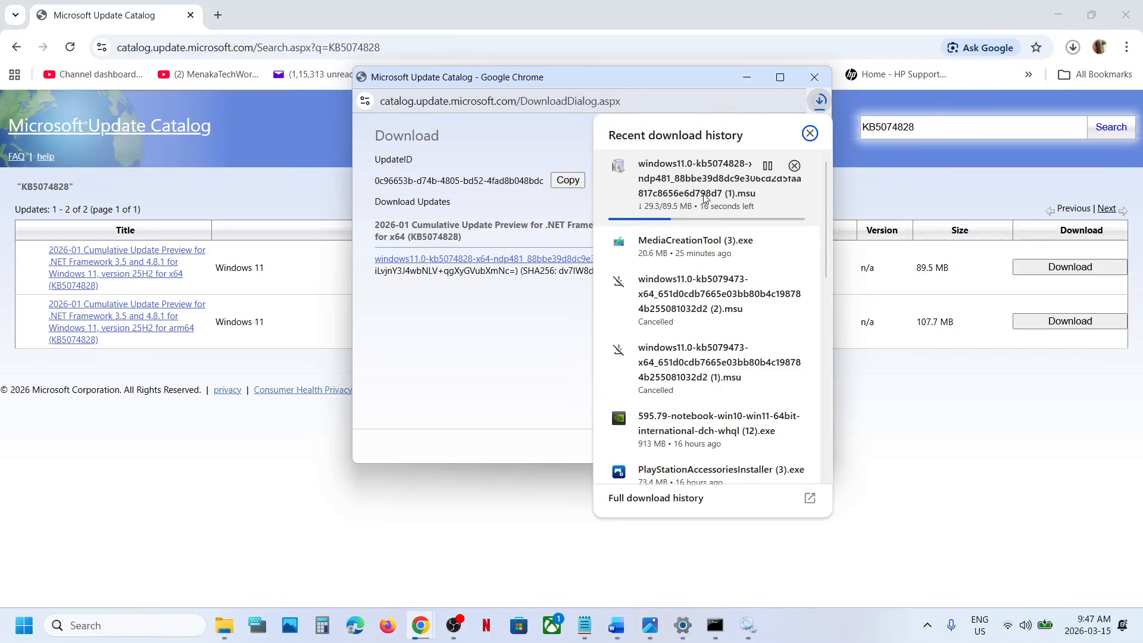
{"action": "left_click", "coordinate": [82, 511]}
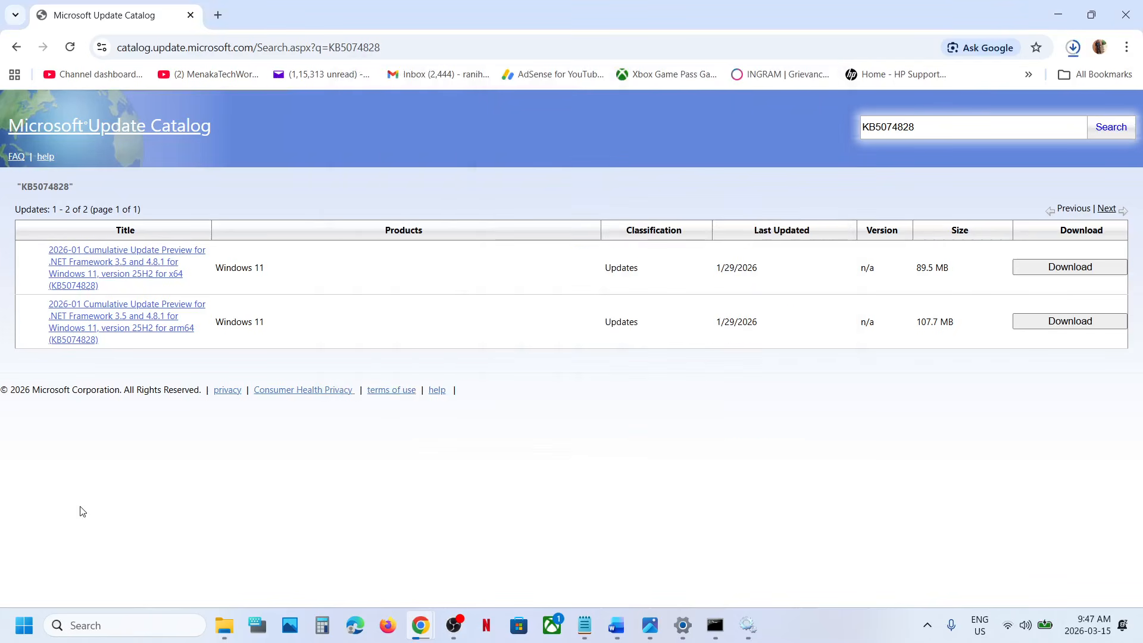
- Look at the PC's power options, including Restart, and dismiss them without choosing one
{"action": "key", "text": "super"}
{"action": "left_click", "coordinate": [437, 573]}
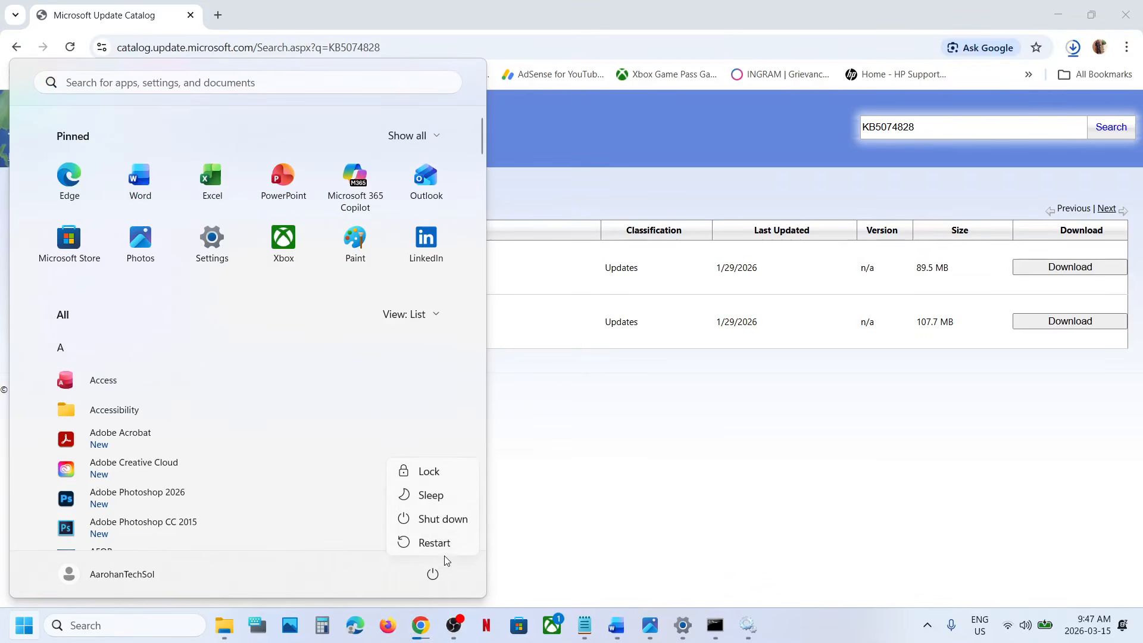
{"action": "left_click", "coordinate": [610, 478]}
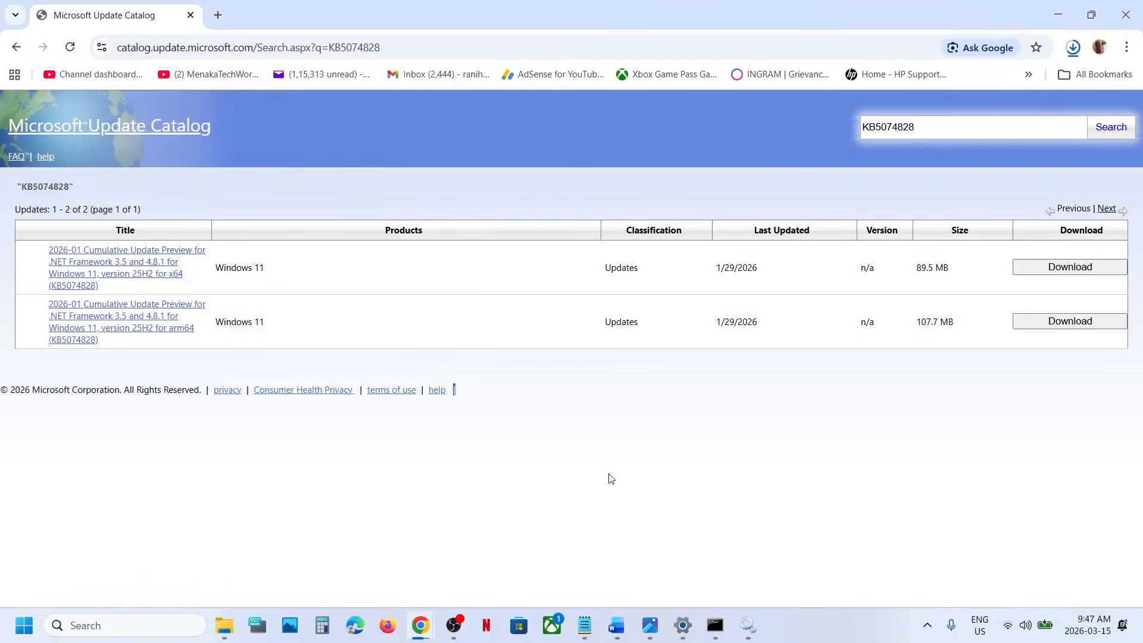
- Open the Recovery settings from Windows Update's advanced options to view Fix problems using Windows Update
{"action": "key", "text": "super+i"}
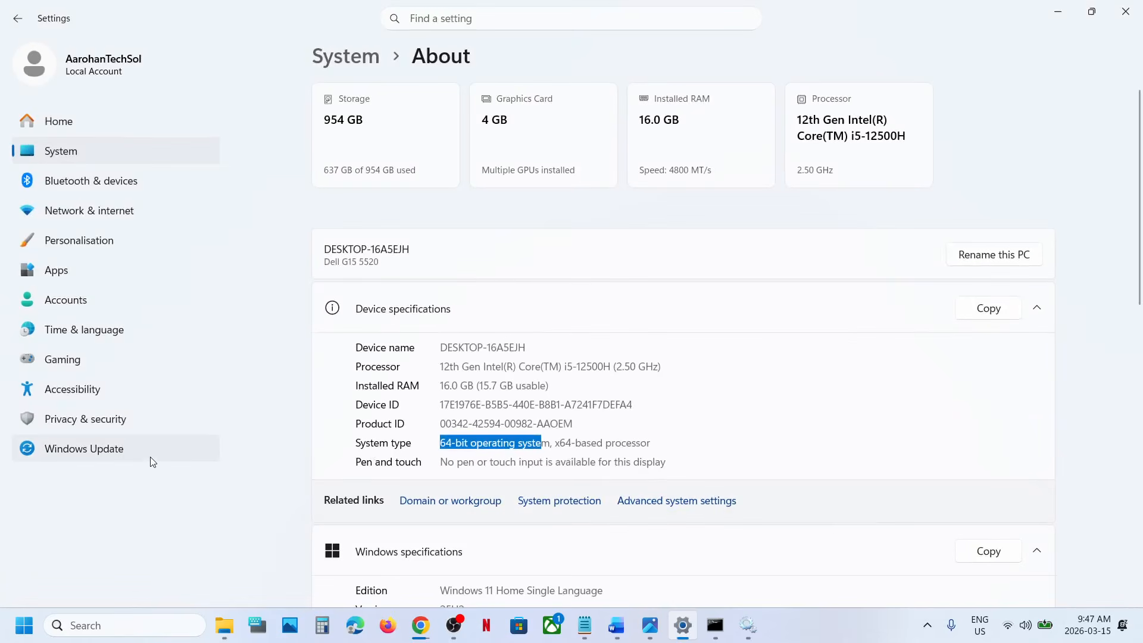
{"action": "left_click", "coordinate": [152, 457]}
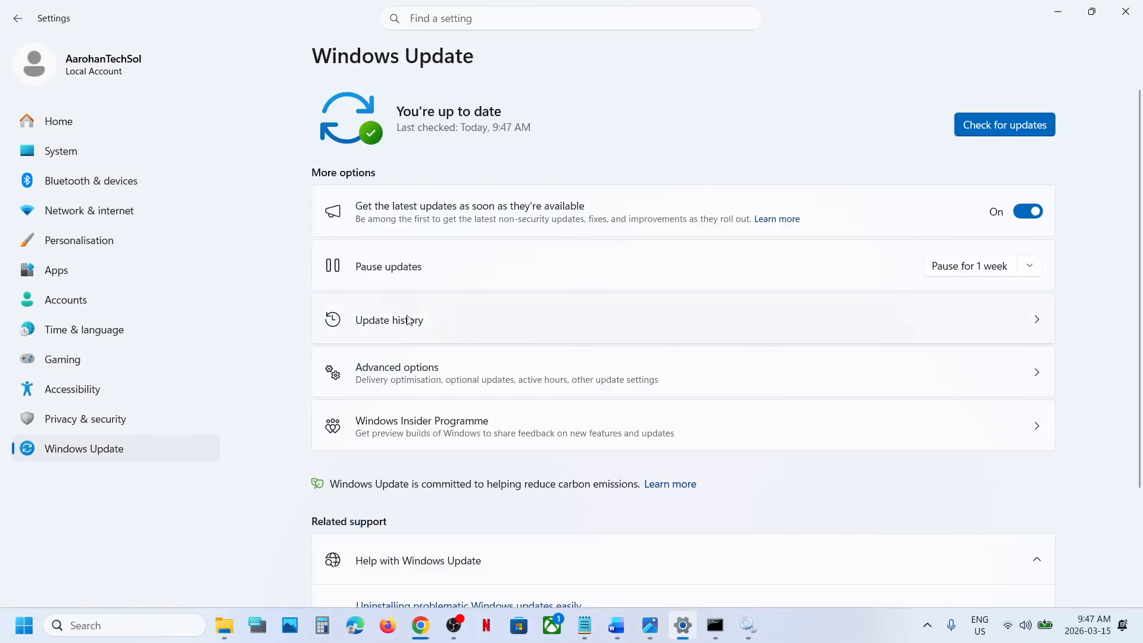
{"action": "left_click", "coordinate": [389, 385]}
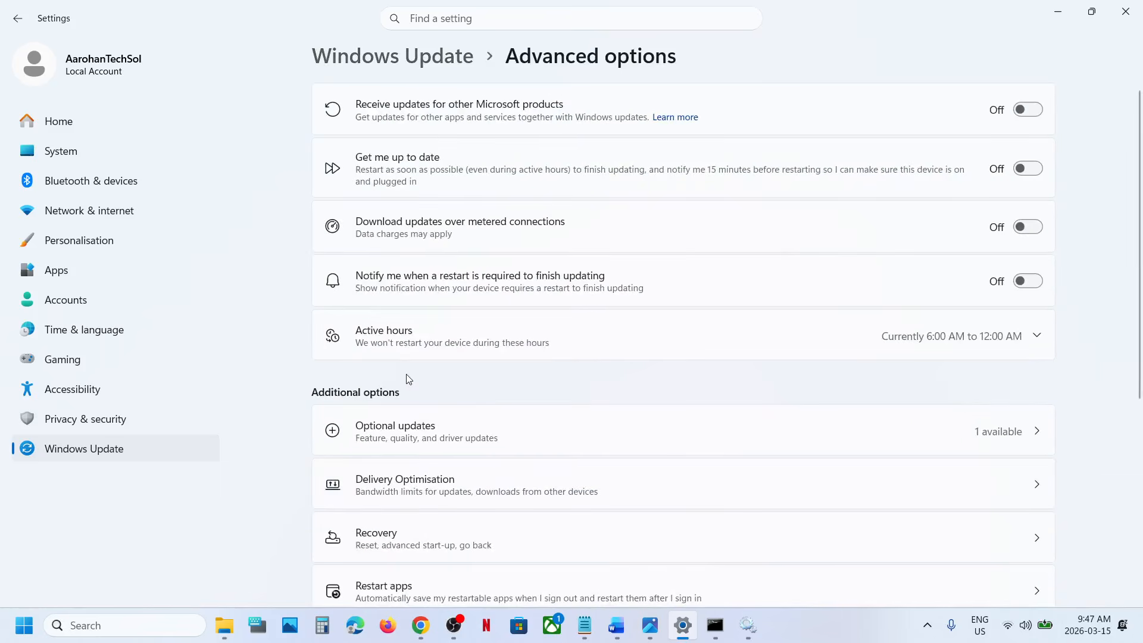
{"action": "scroll", "coordinate": [393, 333], "scroll_direction": "down", "scroll_amount": 5}
{"action": "left_click", "coordinate": [410, 277]}
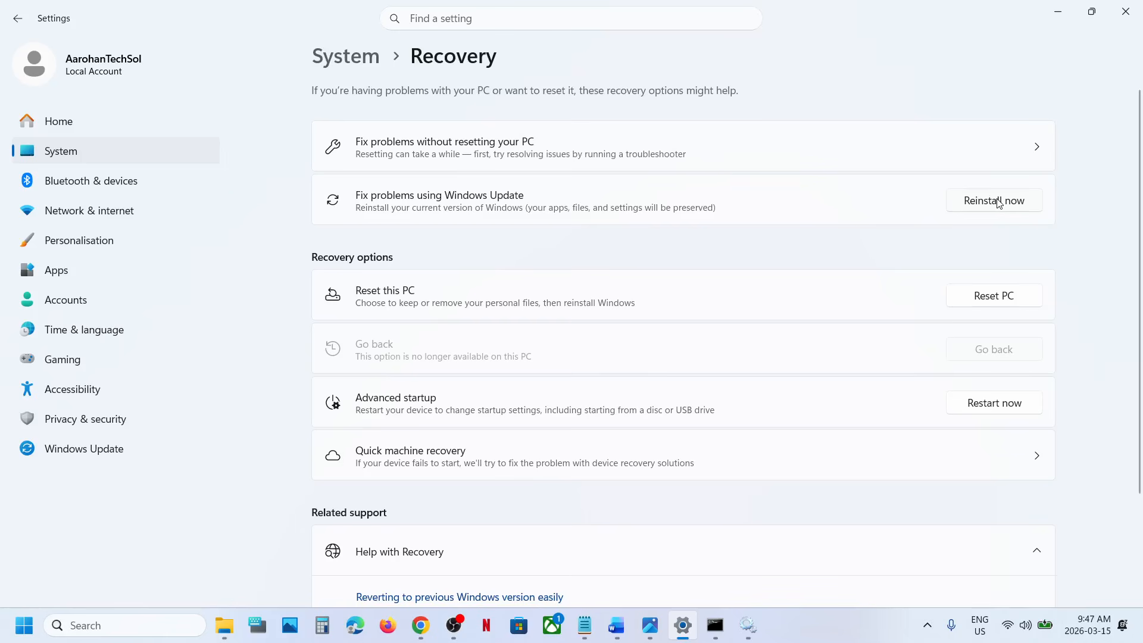
- Open the Windows 11 download page from the Word document's Step 6 link and find the media creation tool download
{"action": "left_click", "coordinate": [616, 625]}
{"action": "scroll", "coordinate": [478, 313], "scroll_direction": "down", "scroll_amount": 5}
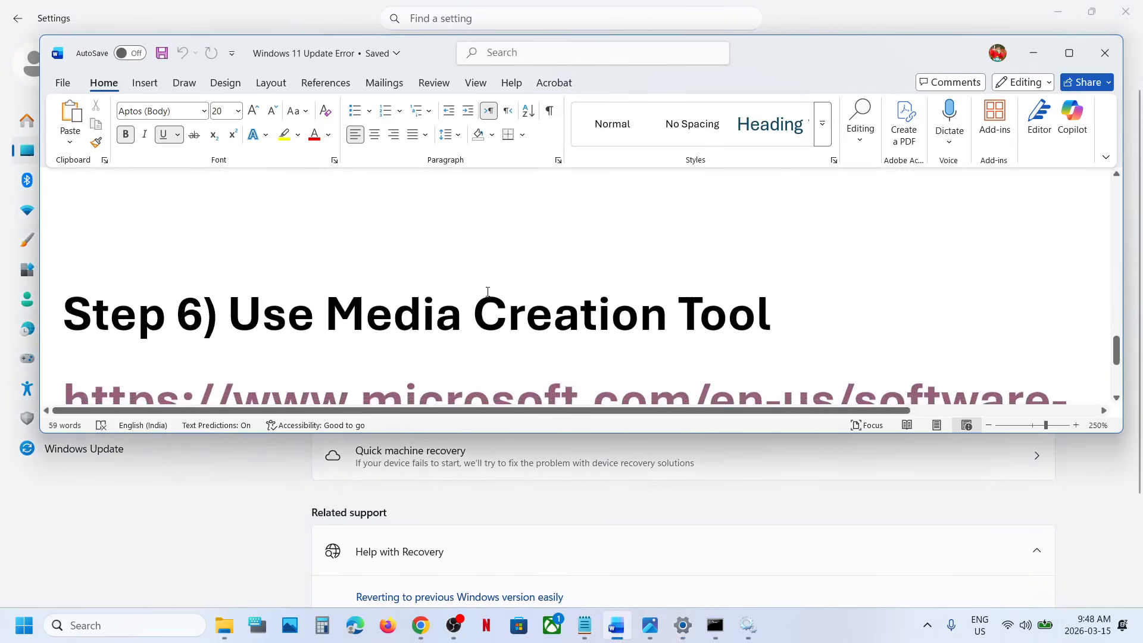
{"action": "scroll", "coordinate": [424, 251], "scroll_direction": "down", "scroll_amount": 2}
{"action": "left_click", "coordinate": [423, 252], "text": "ctrl"}
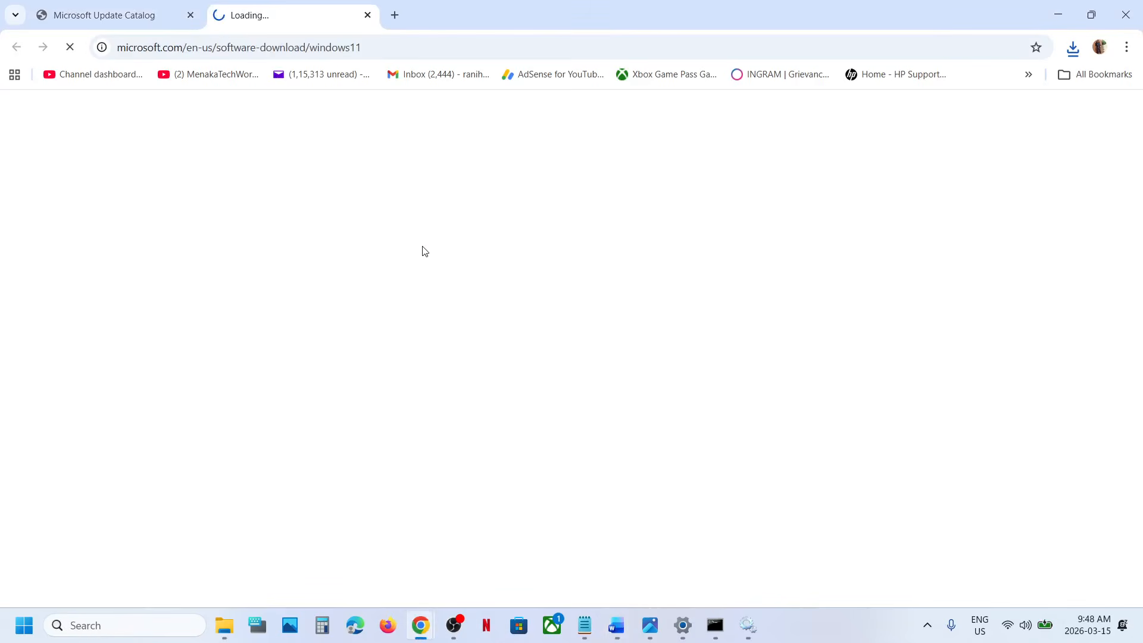
{"action": "scroll", "coordinate": [196, 380], "scroll_direction": "down", "scroll_amount": 10}
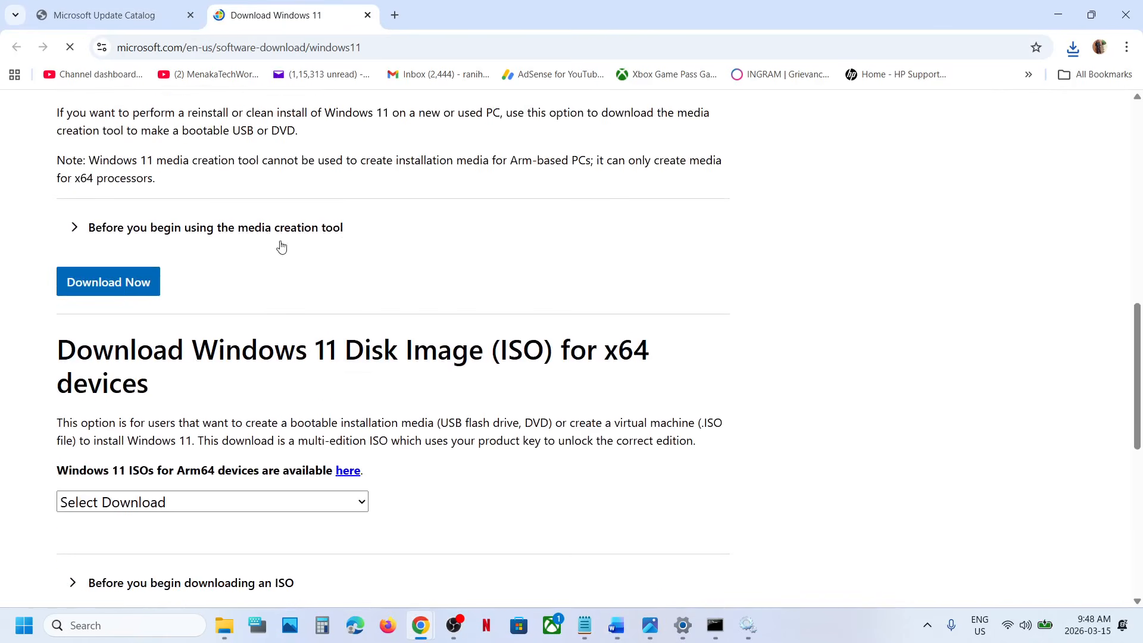
- Download the Windows 11 media creation tool from the installation media section and check it in the recent downloads
{"action": "left_click", "coordinate": [108, 282]}
{"action": "mouse_move", "coordinate": [940, 104]}
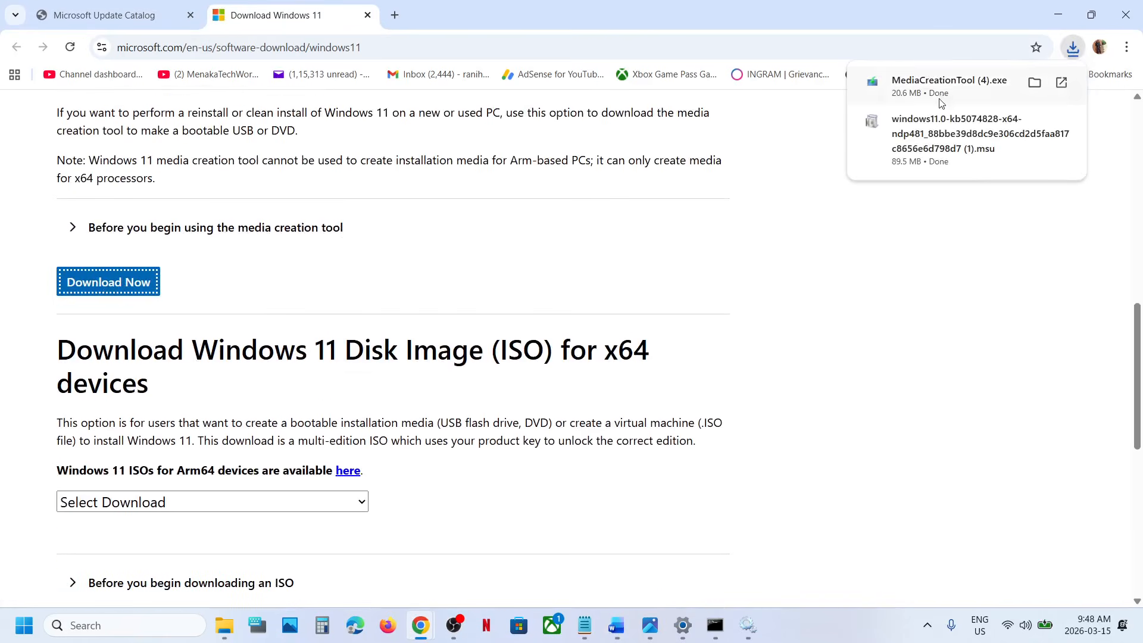
- Switch to the Photos app and review screenshots 1.png to 7.png on creating a Windows 11 ISO file with the media creation tool
{"action": "left_click", "coordinate": [650, 625]}
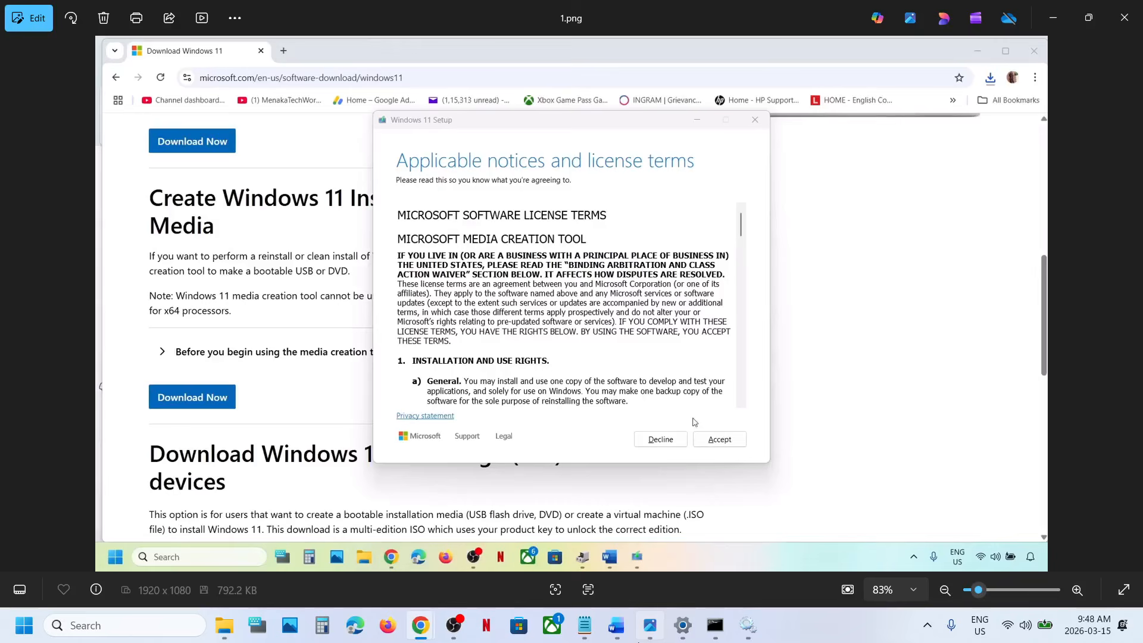
{"action": "key", "text": "Right"}
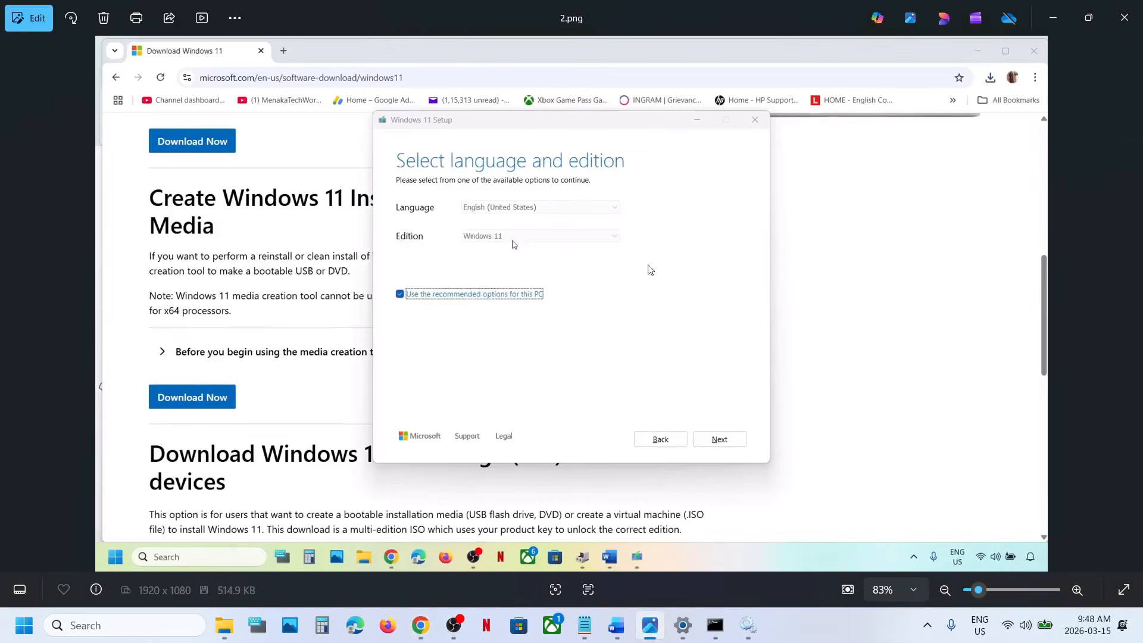
{"action": "key", "text": "Right"}
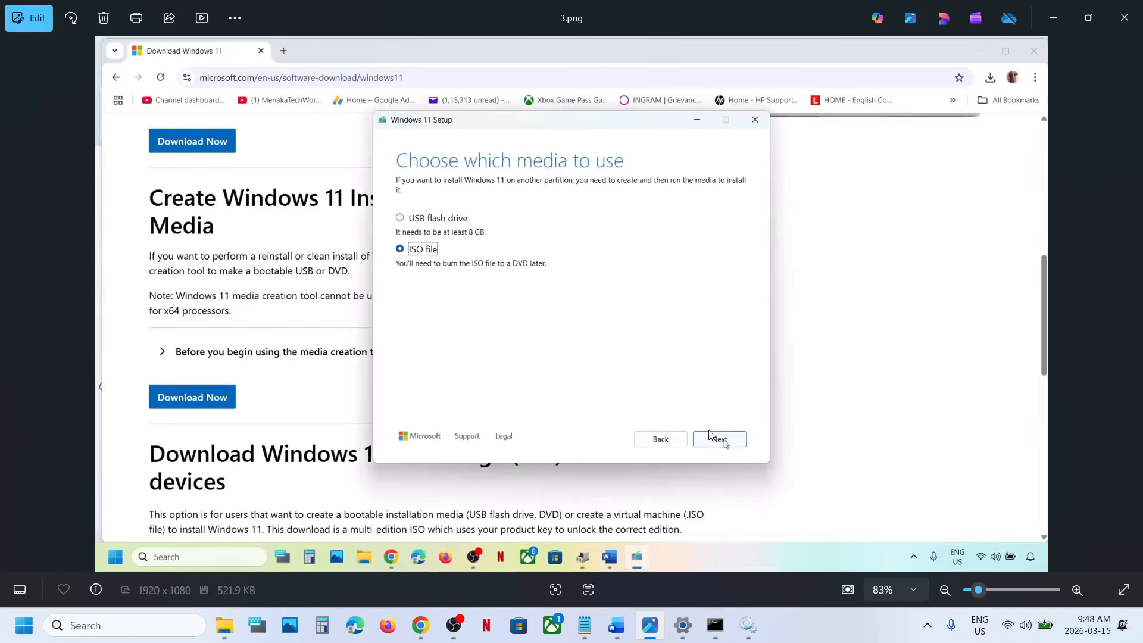
{"action": "key", "text": "Right"}
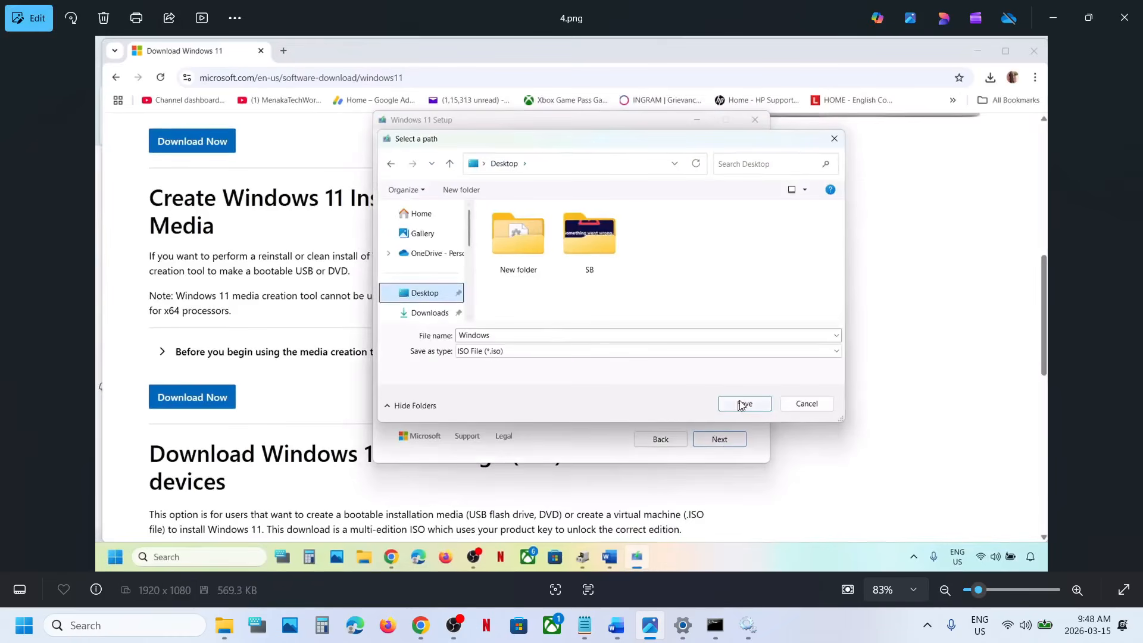
{"action": "key", "text": "Right"}
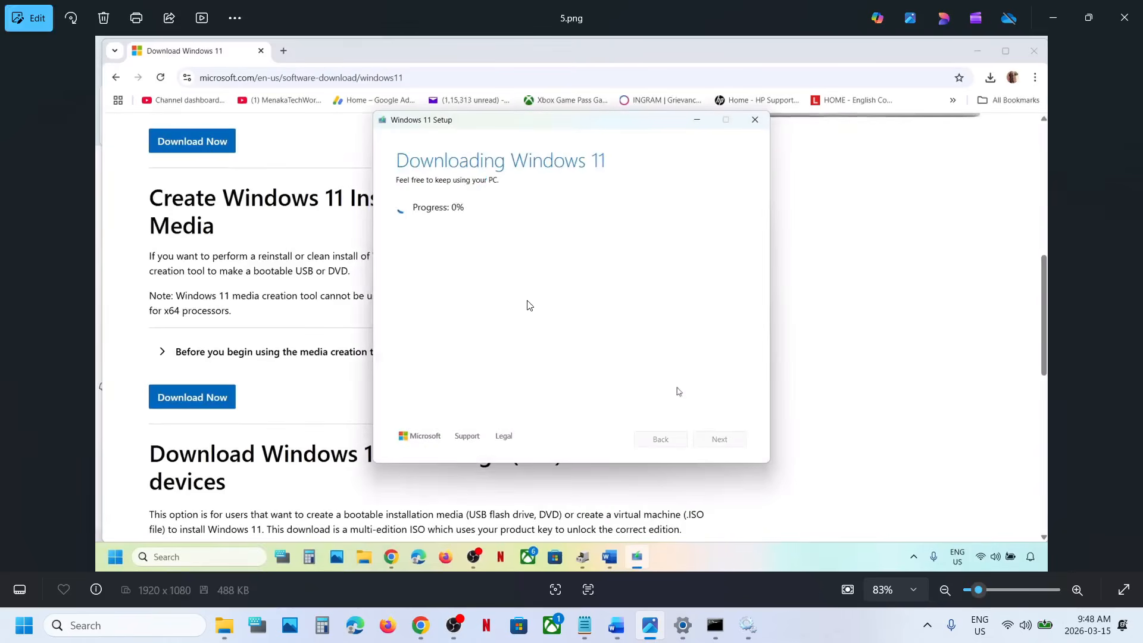
{"action": "key", "text": "Right"}
{"action": "key", "text": "Right"}
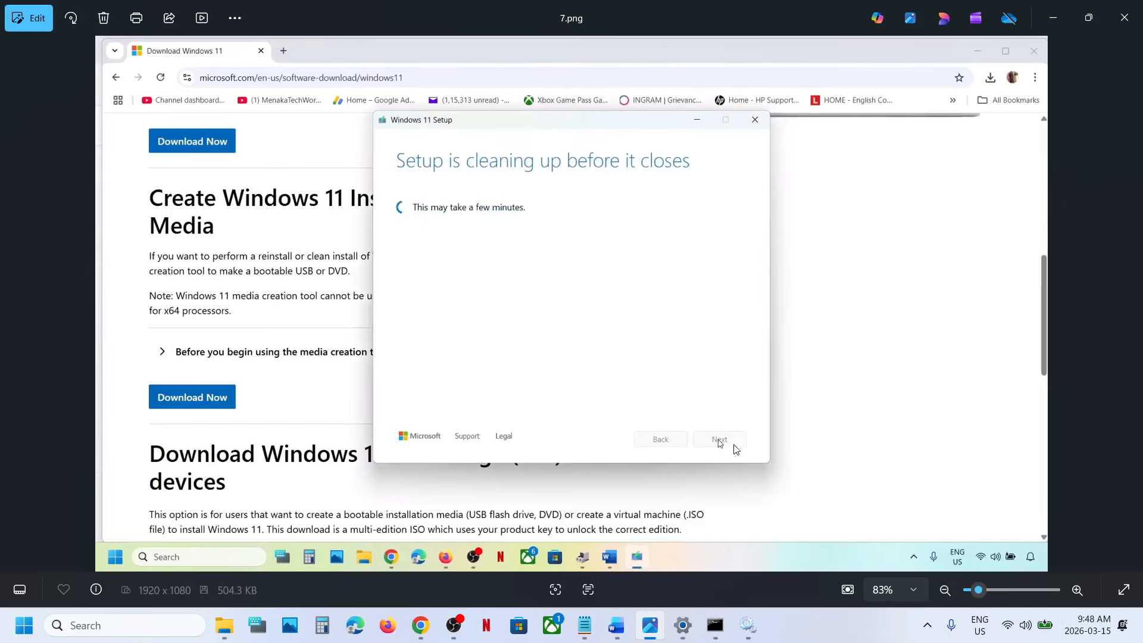
- Review screenshots 8.png to 13.png on running setup from the ISO and installing Windows 11 while keeping personal files and apps
{"action": "key", "text": "Right"}
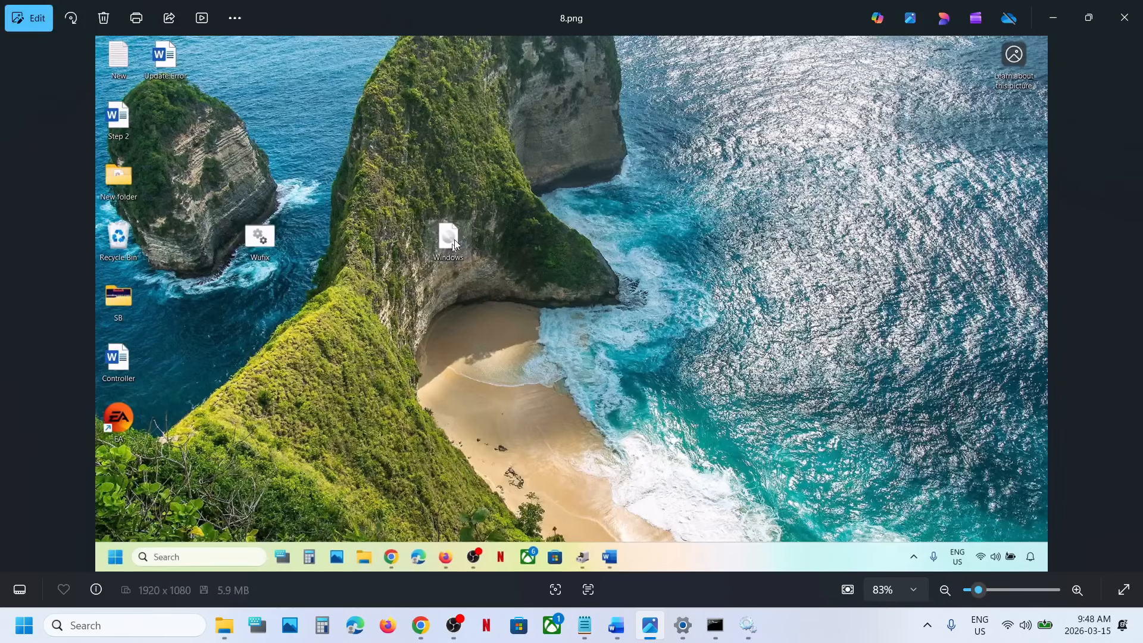
{"action": "key", "text": "Right"}
{"action": "key", "text": "Right"}
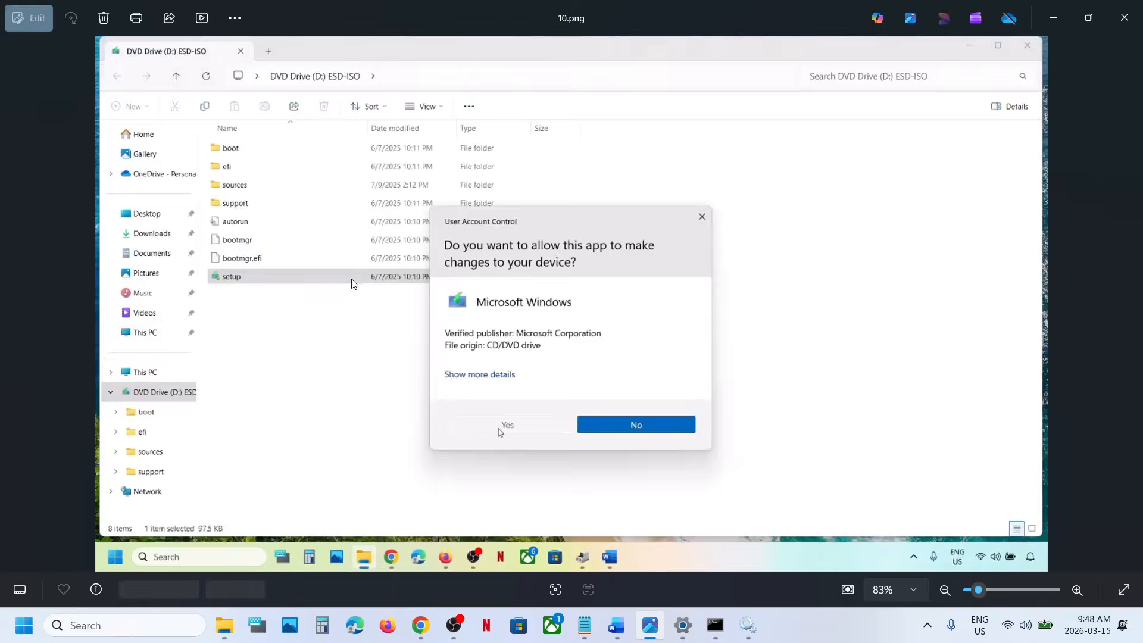
{"action": "key", "text": "Right"}
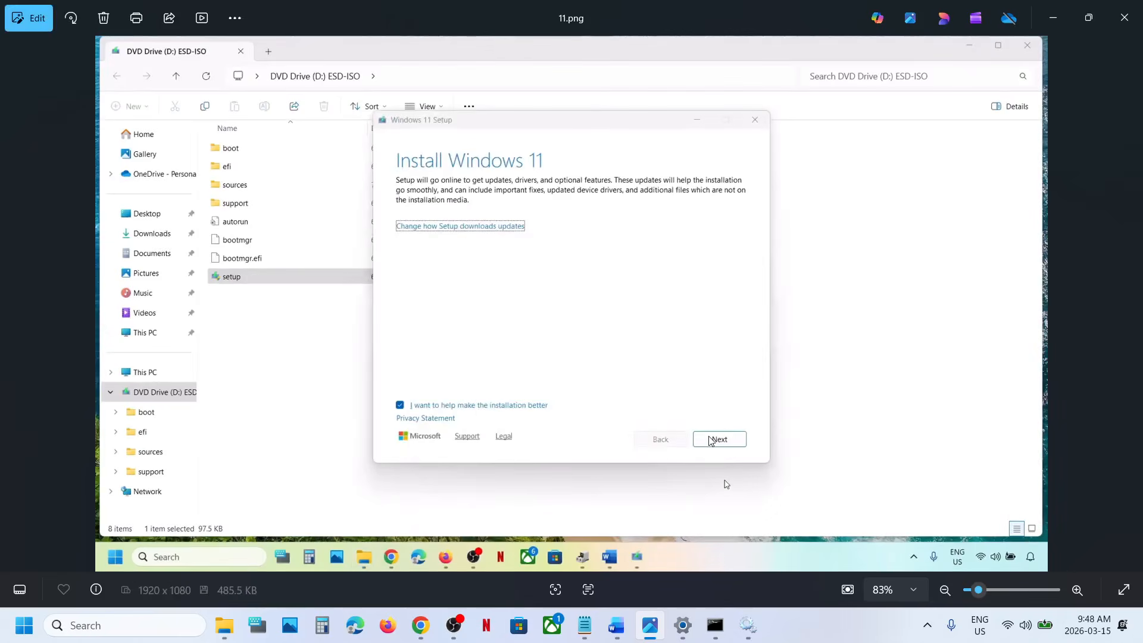
{"action": "key", "text": "Right"}
{"action": "key", "text": "Right"}
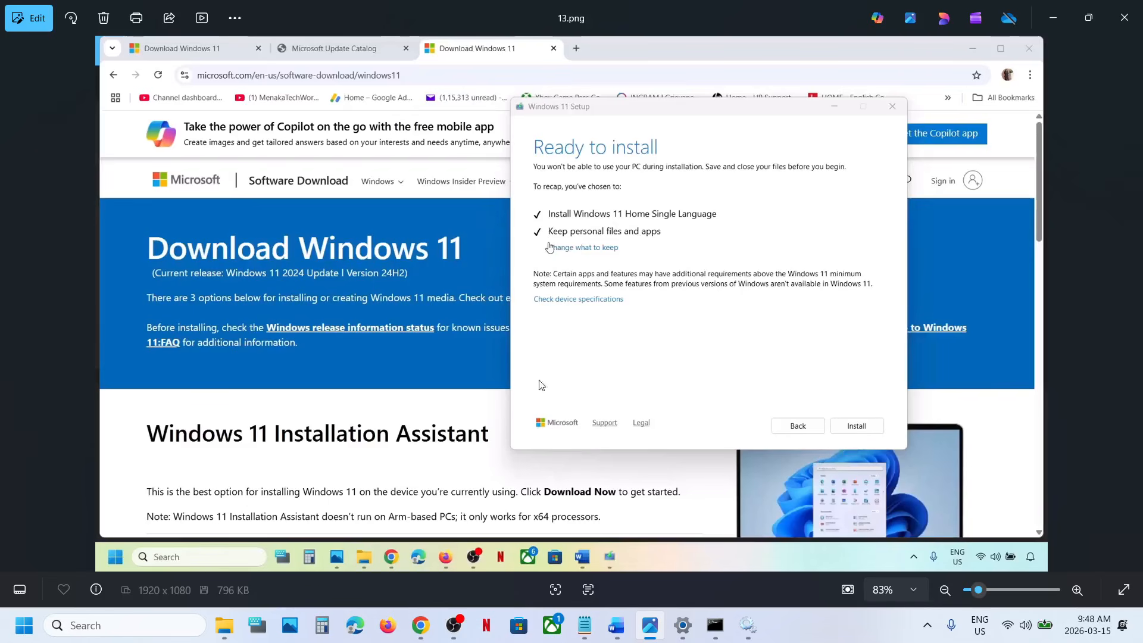
- Switch to Settings, open the Windows Update history and highlight the KB number of the 2026-01 .NET Framework Preview Update
{"action": "left_click", "coordinate": [689, 635]}
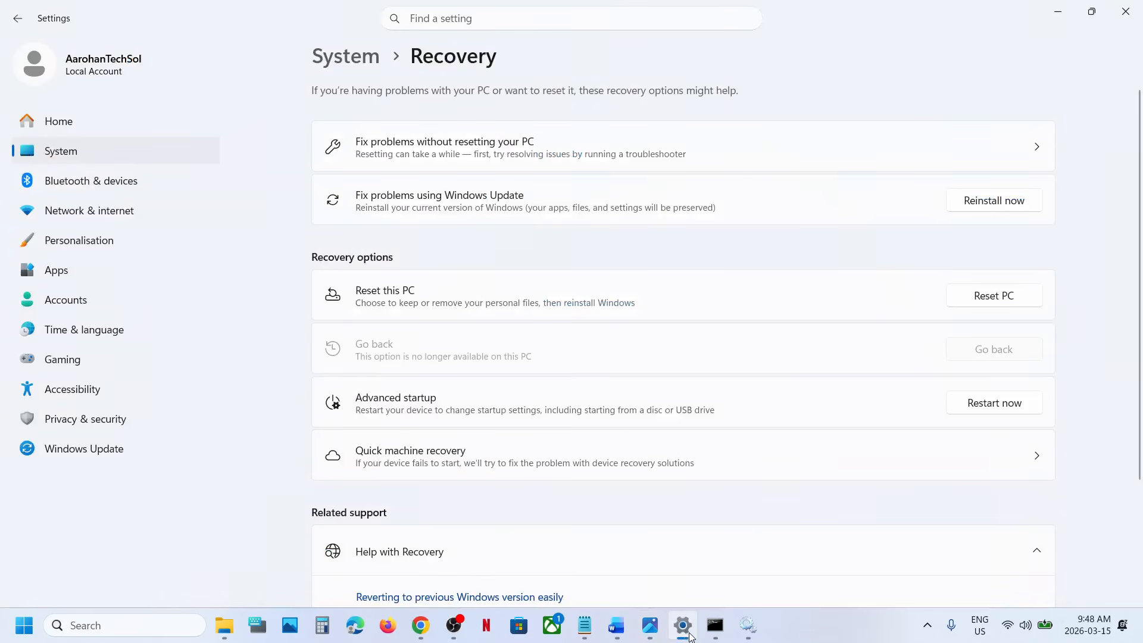
{"action": "left_click", "coordinate": [122, 449]}
{"action": "left_click", "coordinate": [420, 337]}
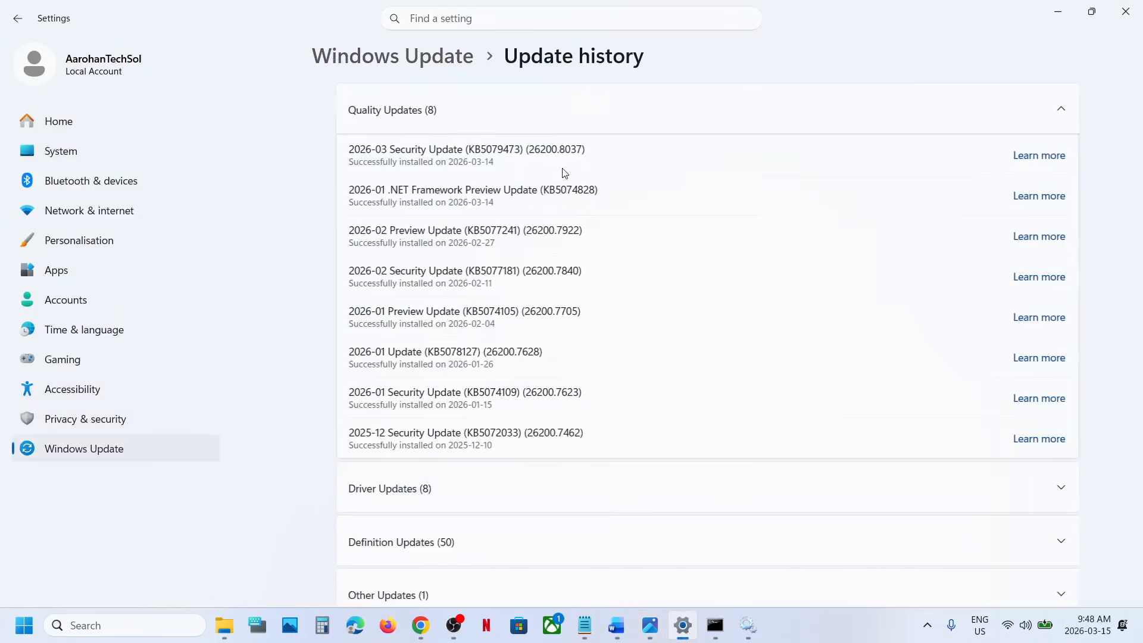
{"action": "double_click", "coordinate": [536, 190]}
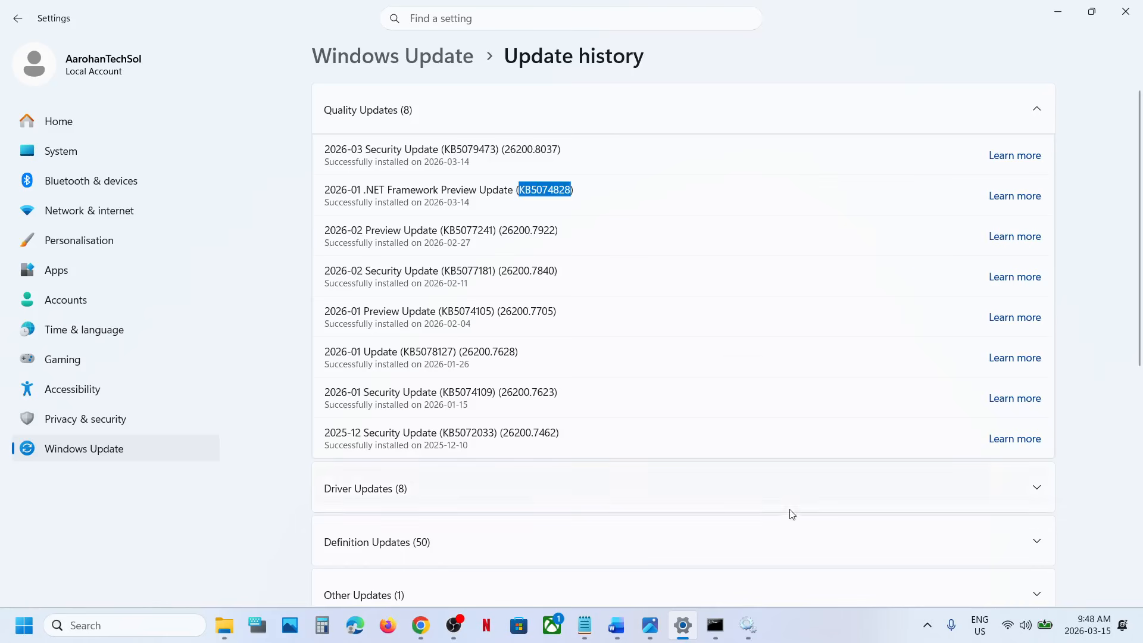
{"action": "left_click", "coordinate": [794, 622]}
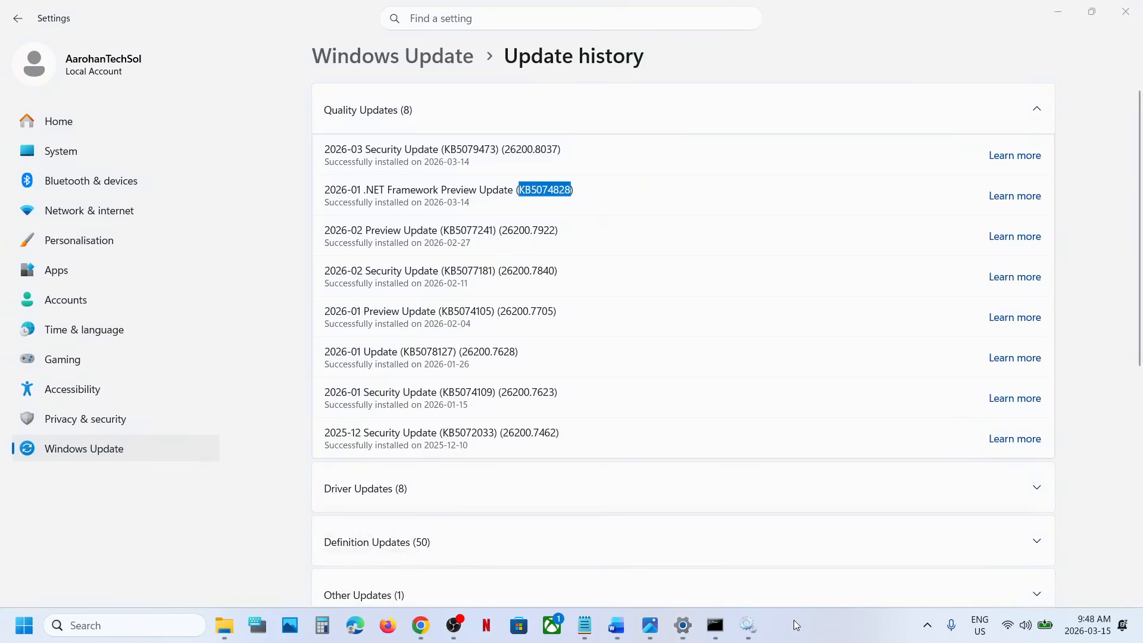